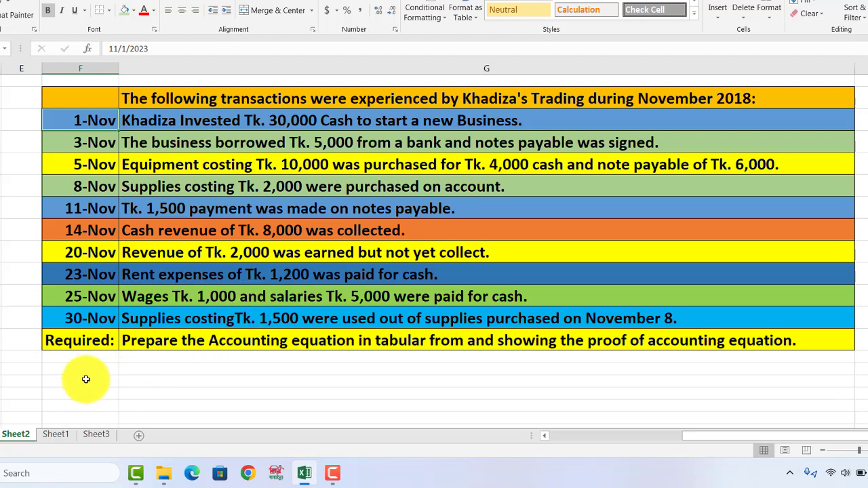
- Review the 1-Nov transaction on Sheet2 and record it in Sheet1's accounting equation table: 30000 under Cash and 30000 under Capital
click(57, 436)
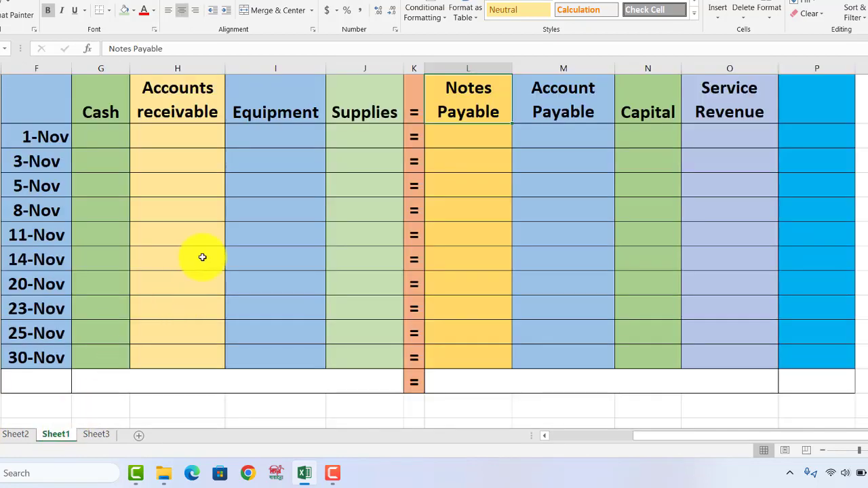
scroll(203, 251, up, 2)
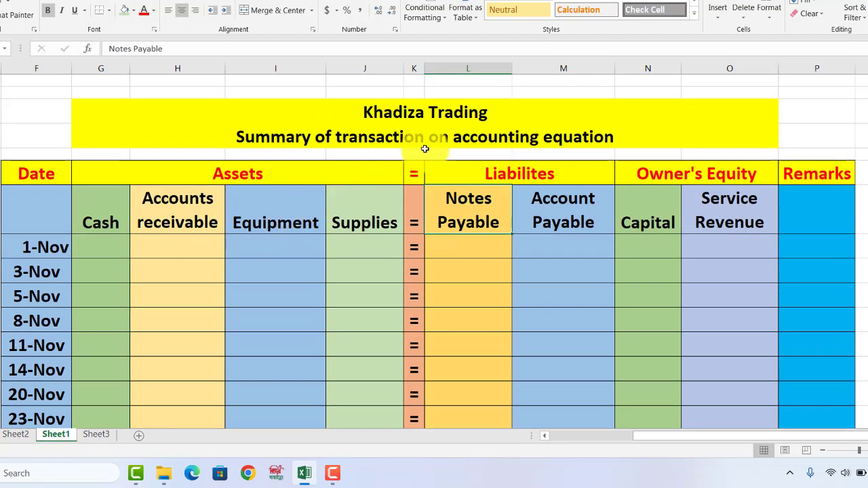
scroll(432, 152, down, 1)
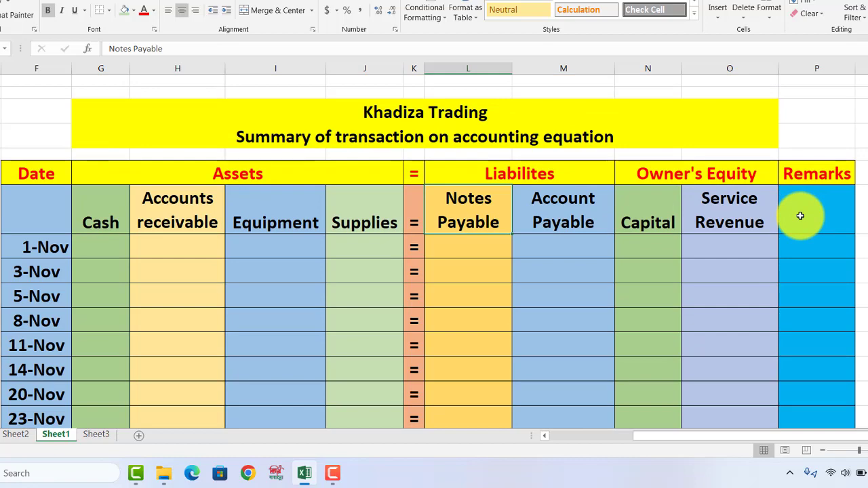
click(15, 434)
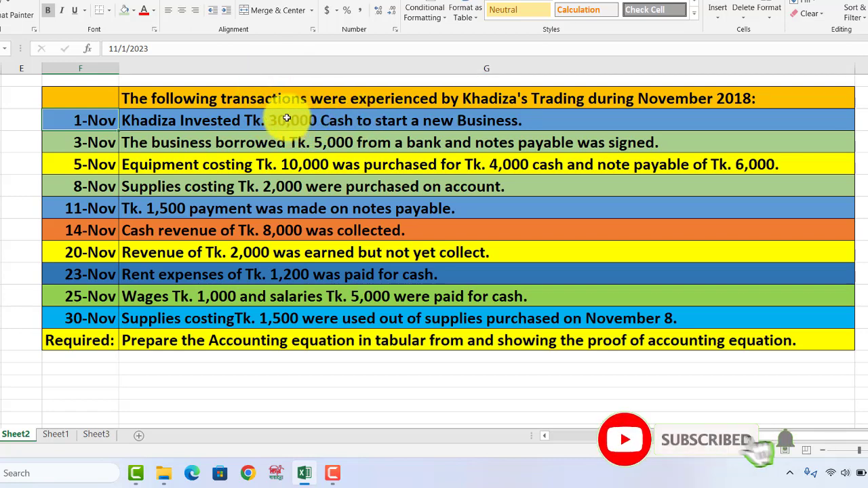
click(57, 435)
click(104, 248)
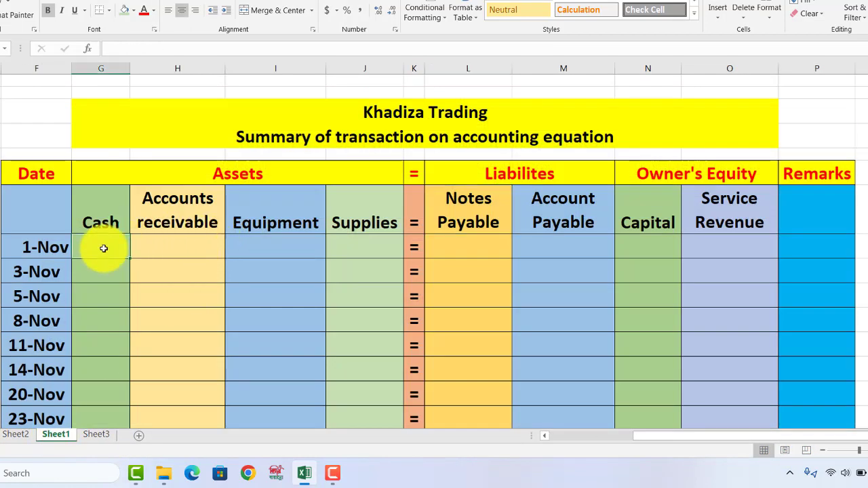
text(300)
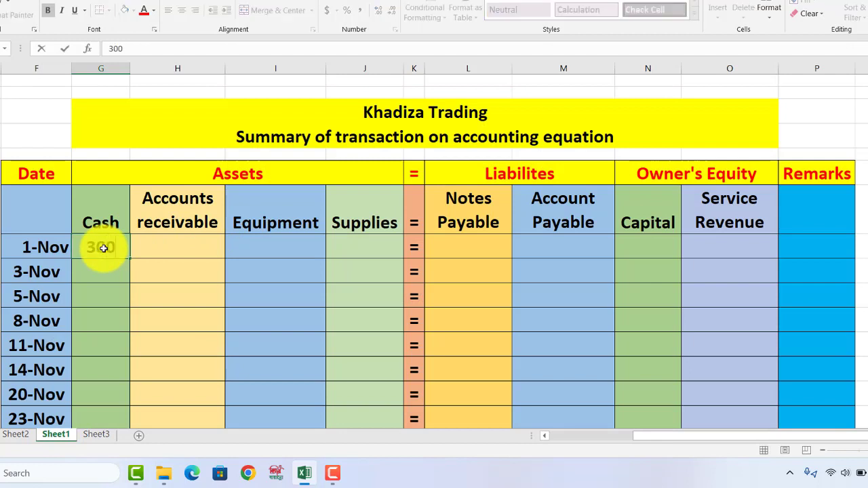
text(00)
click(644, 246)
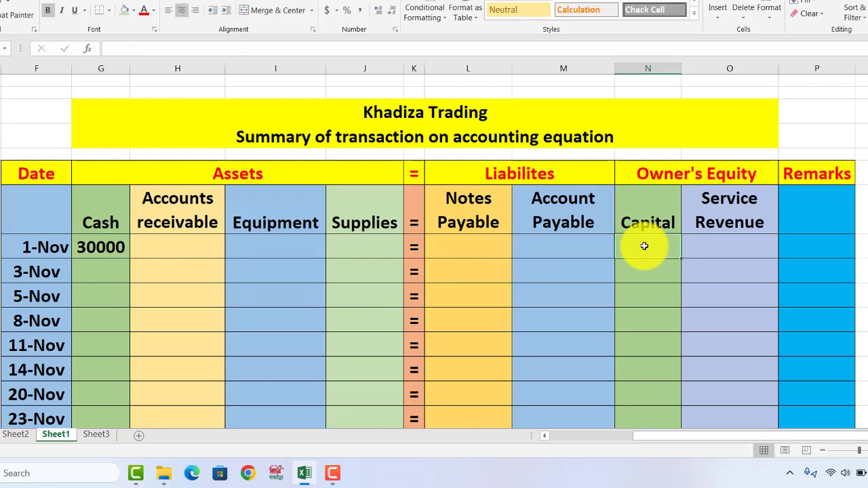
text(30000)
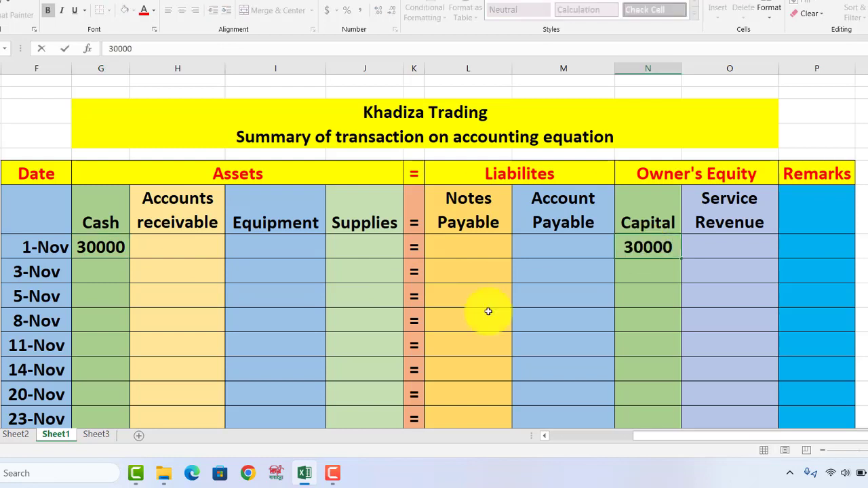
- Check the 3-Nov bank loan on Sheet2 and record it in Sheet1 as 5000 under Cash and 5000 under Notes Payable
click(14, 435)
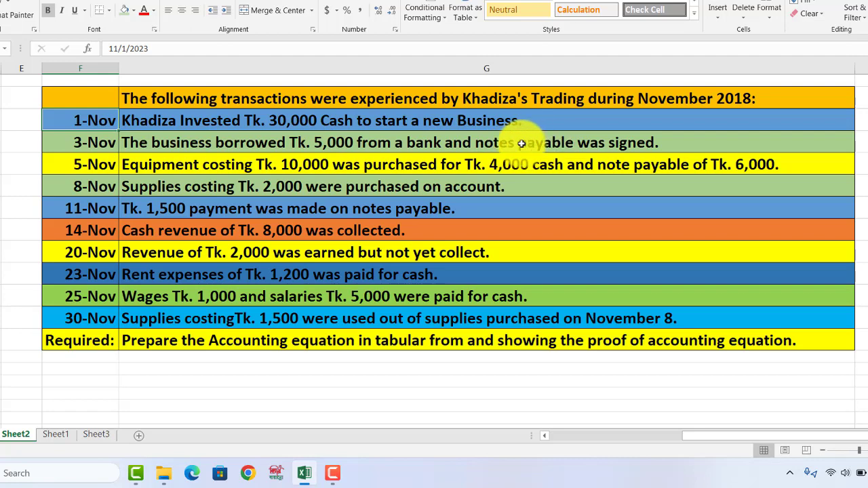
click(61, 435)
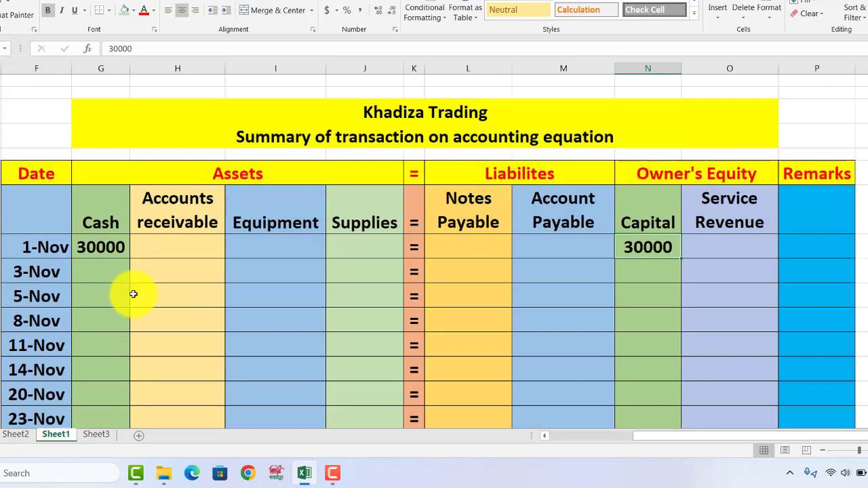
click(104, 273)
text(5000)
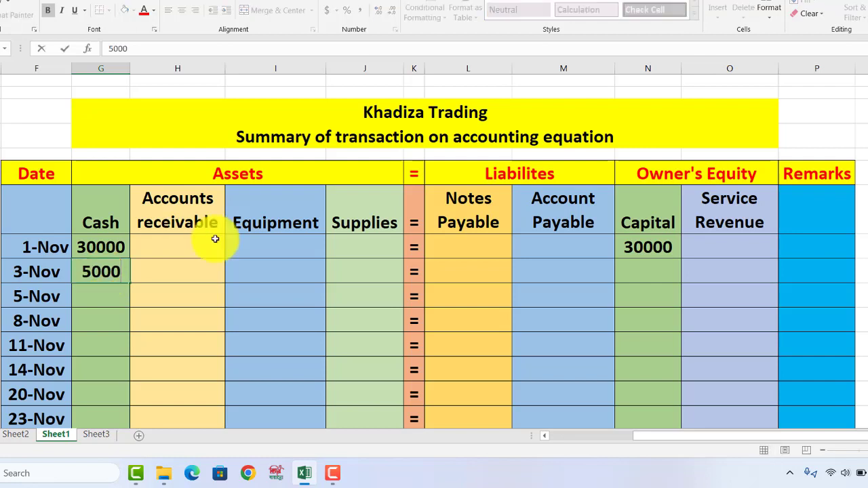
click(465, 271)
text(5000)
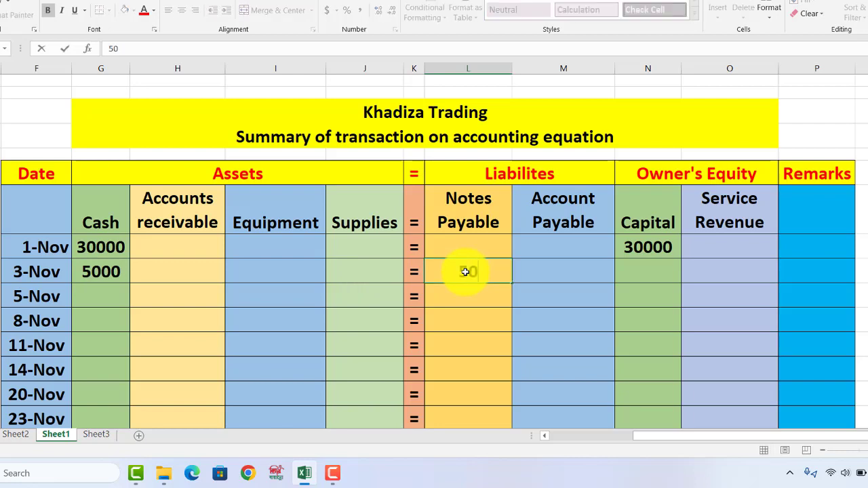
- Check the 5-Nov equipment purchase on Sheet2 and enter 10000 under Equipment in the 5-Nov row of Sheet1
click(17, 436)
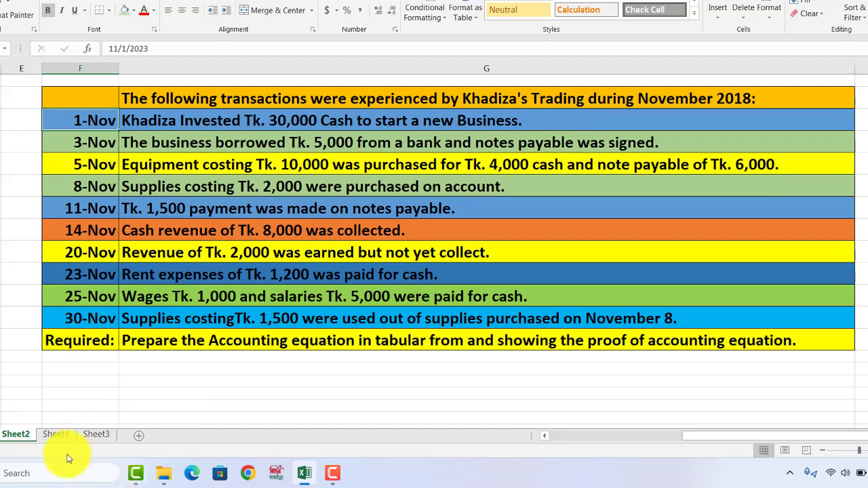
click(60, 435)
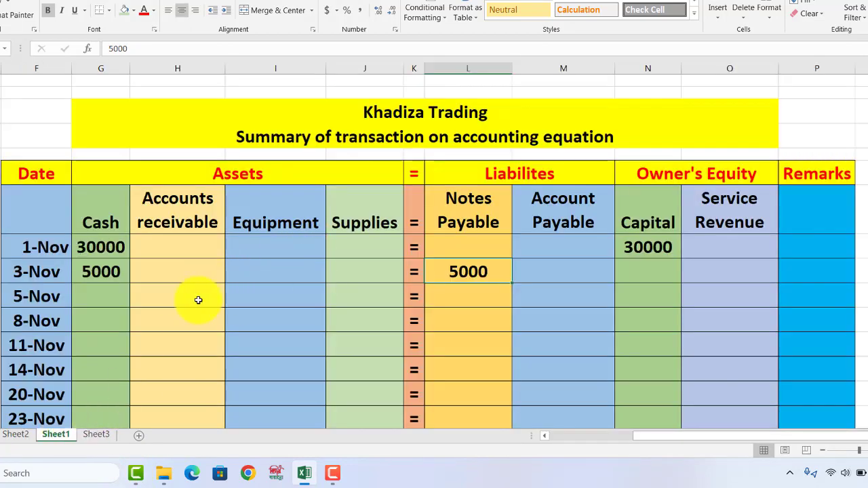
click(256, 297)
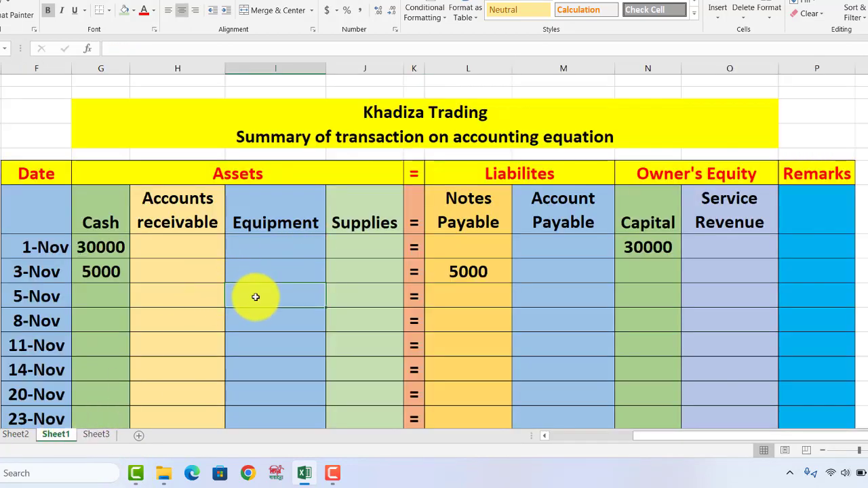
text(100)
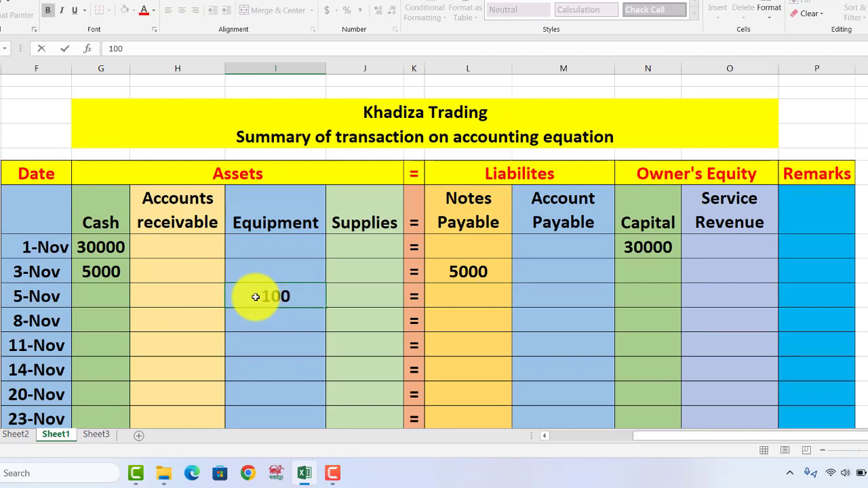
text(000)
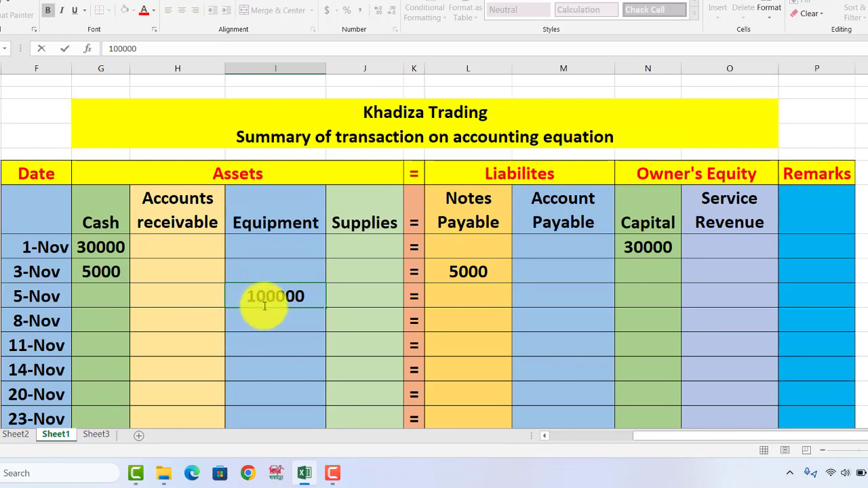
key(BackSpace)
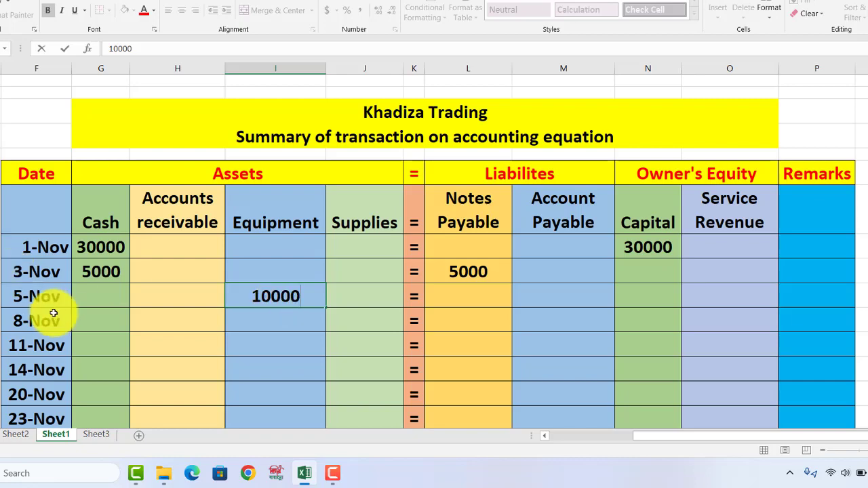
- Check the cash part of the 5-Nov purchase on Sheet2 and enter -4000 under Cash in Sheet1's 5-Nov row
click(16, 435)
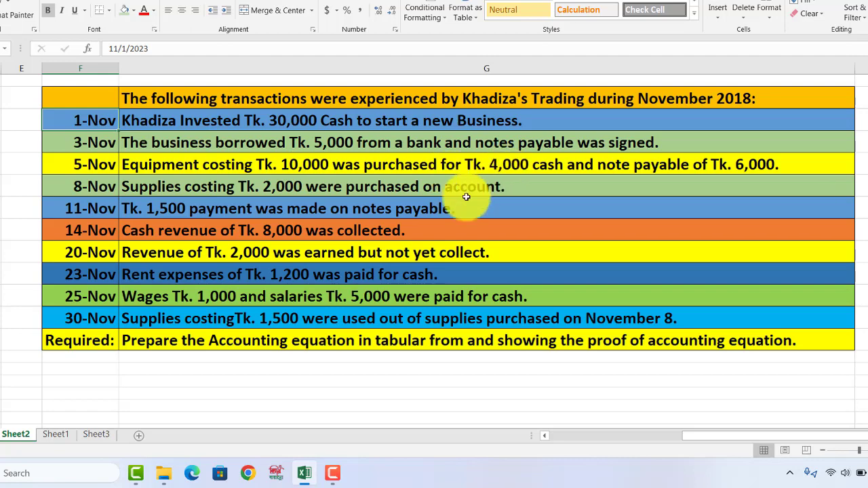
click(59, 437)
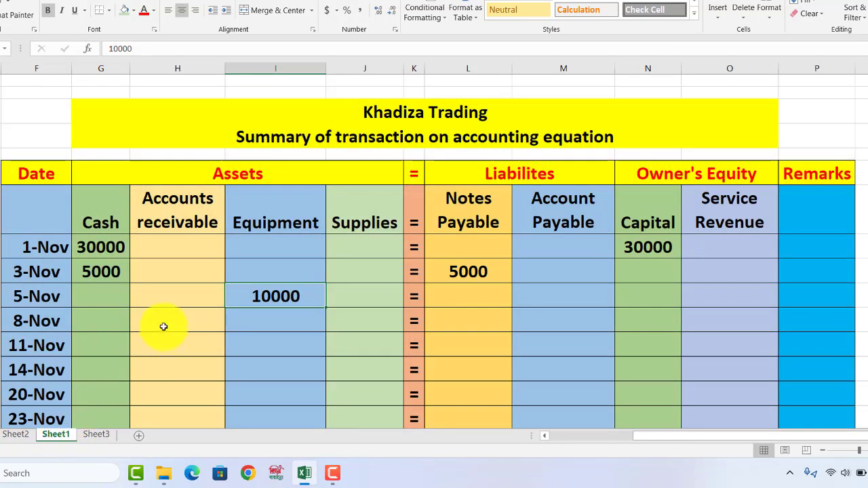
click(91, 298)
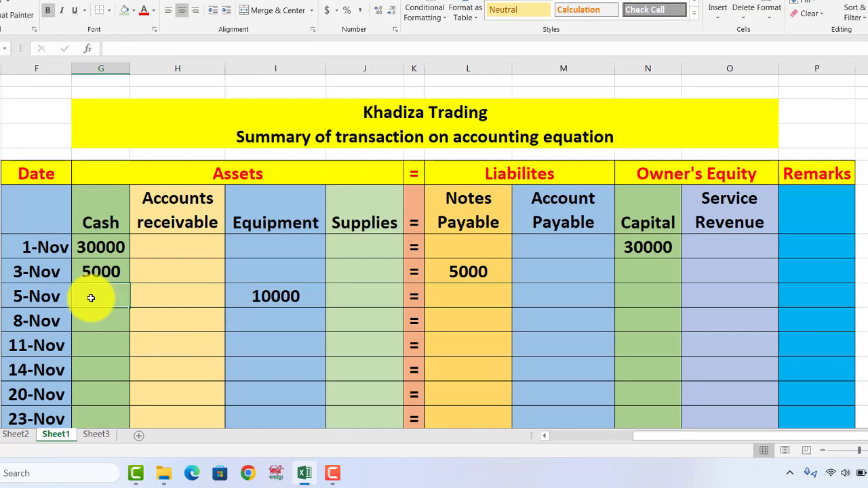
text(-4000)
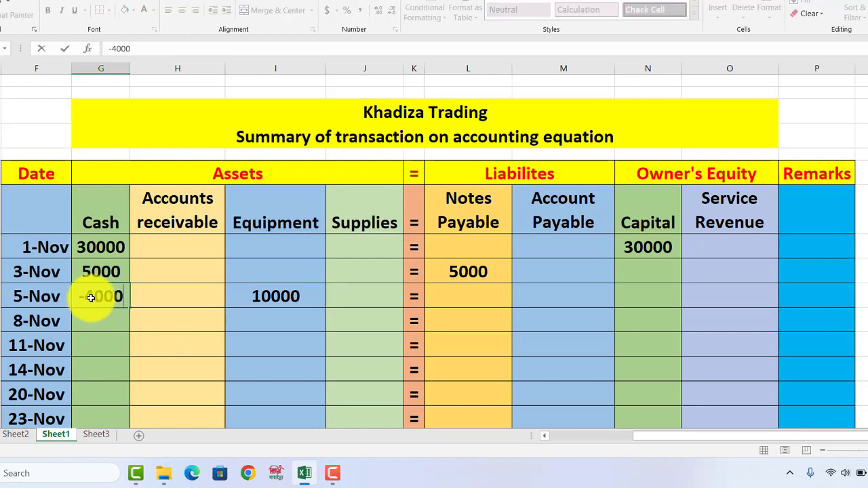
click(348, 302)
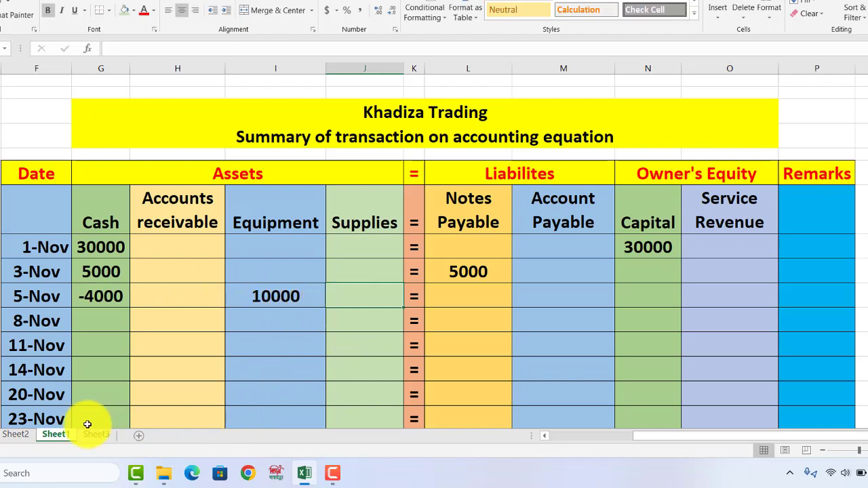
- Check the note payable part of the 5-Nov purchase on Sheet2 and enter 6000 under Notes Payable in Sheet1's 5-Nov row
click(15, 434)
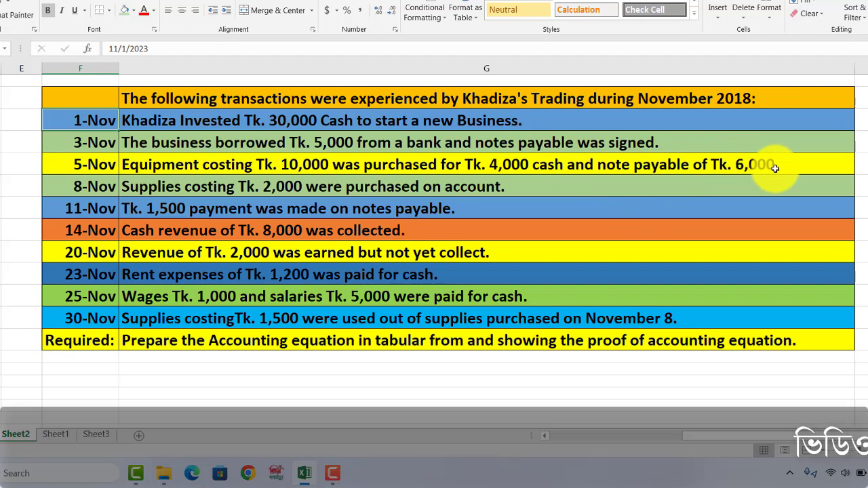
click(56, 433)
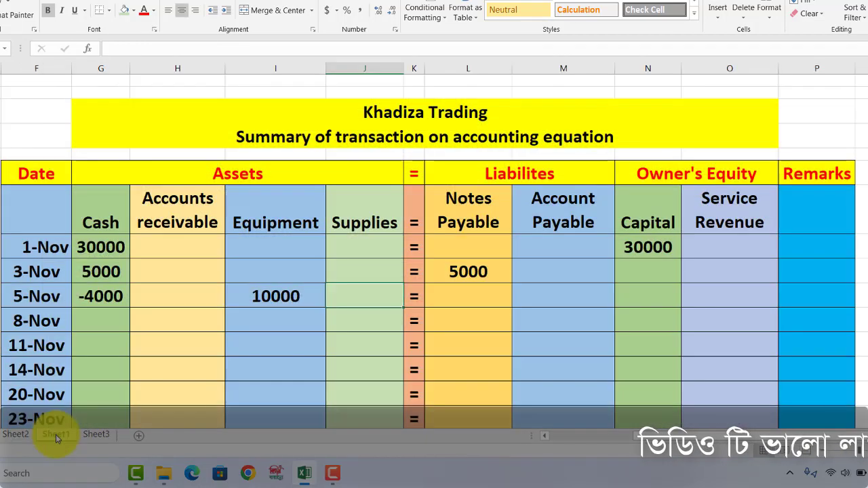
click(471, 296)
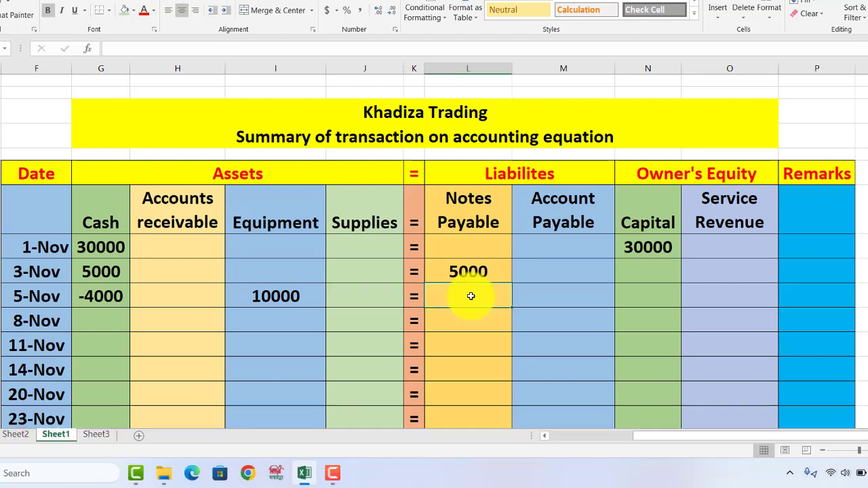
text(6000)
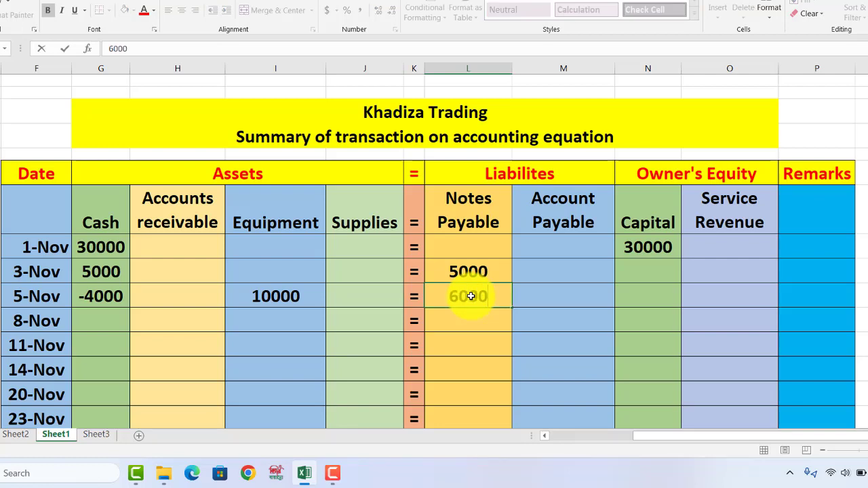
- Review the words "on account" in Sheet2's 8-Nov transaction and enter 2000 under Supplies in the 8-Nov row of Sheet1
click(15, 434)
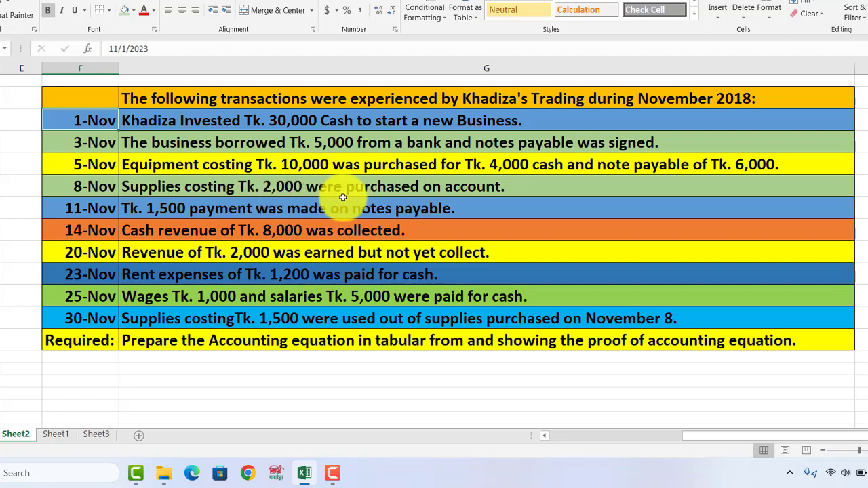
click(429, 191)
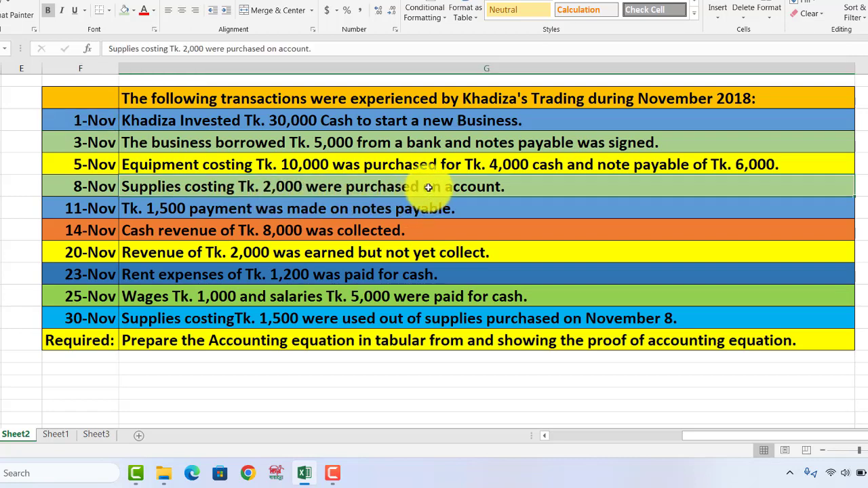
double_click(428, 188)
drag(428, 188, 507, 184)
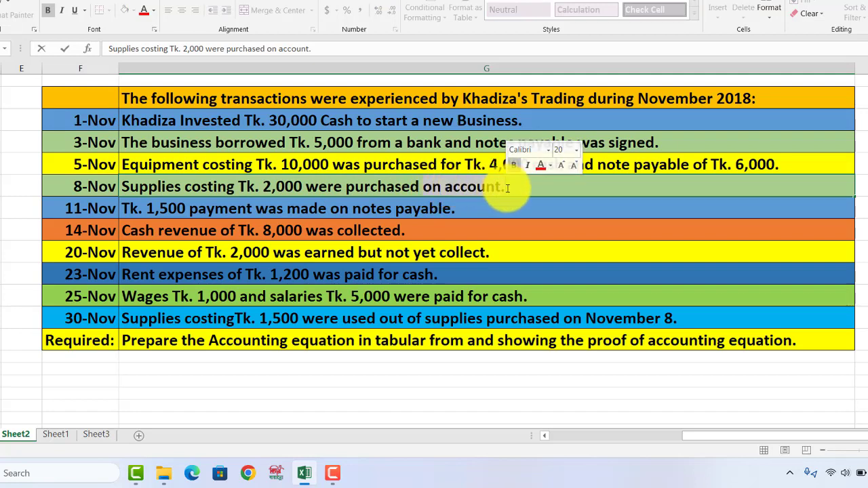
click(507, 187)
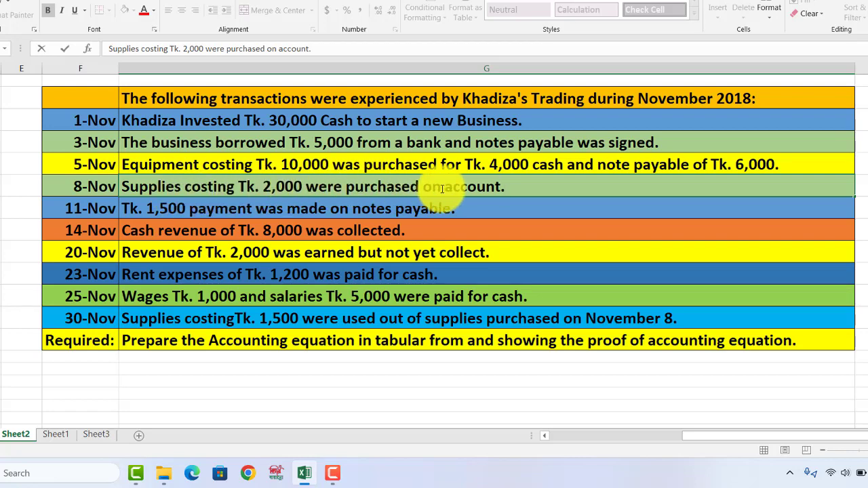
click(68, 435)
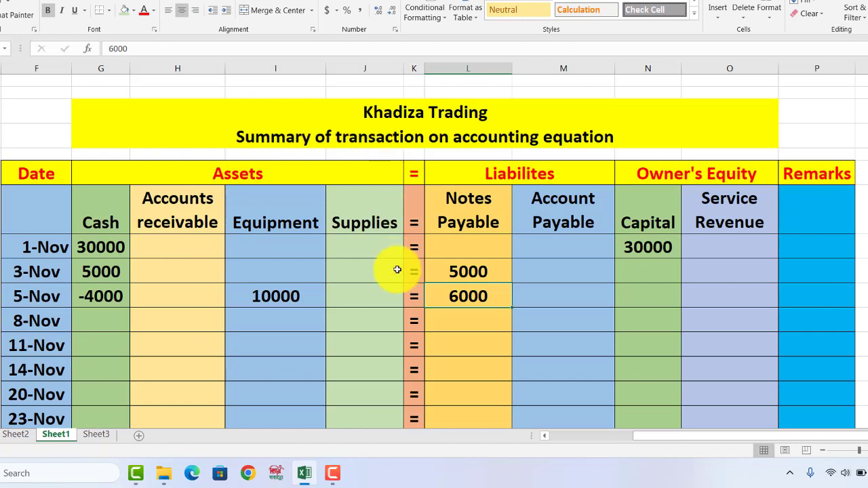
click(366, 319)
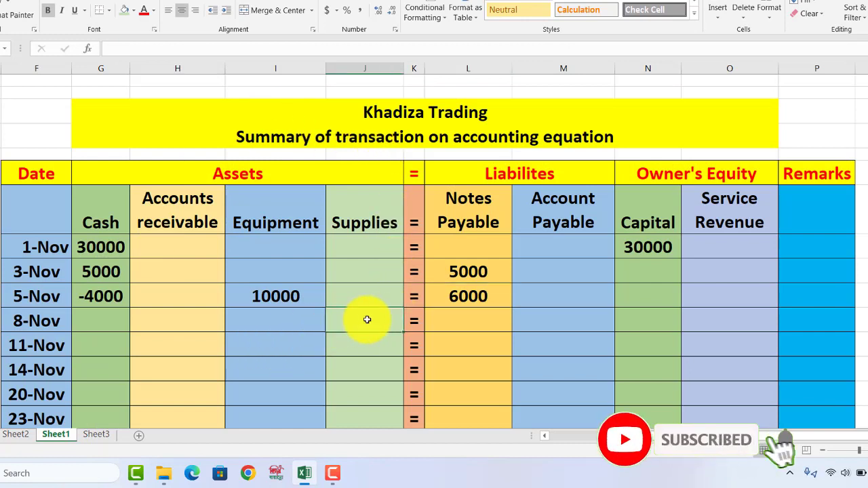
text(2000)
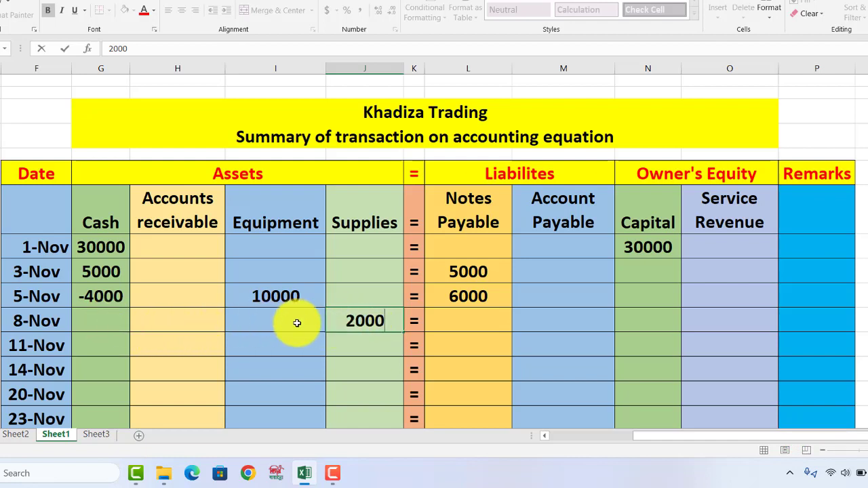
click(98, 319)
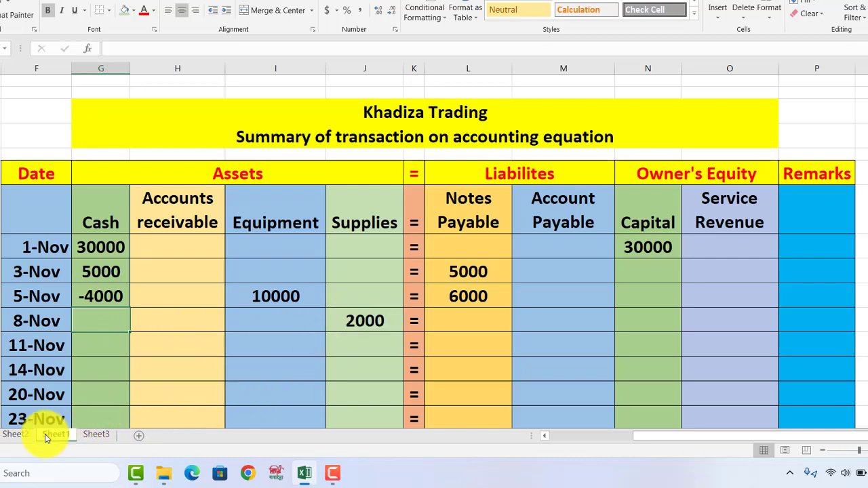
- Recheck the 8-Nov supplies purchase on Sheet2 and enter 2000 under Account Payable in Sheet1's 8-Nov row
click(16, 434)
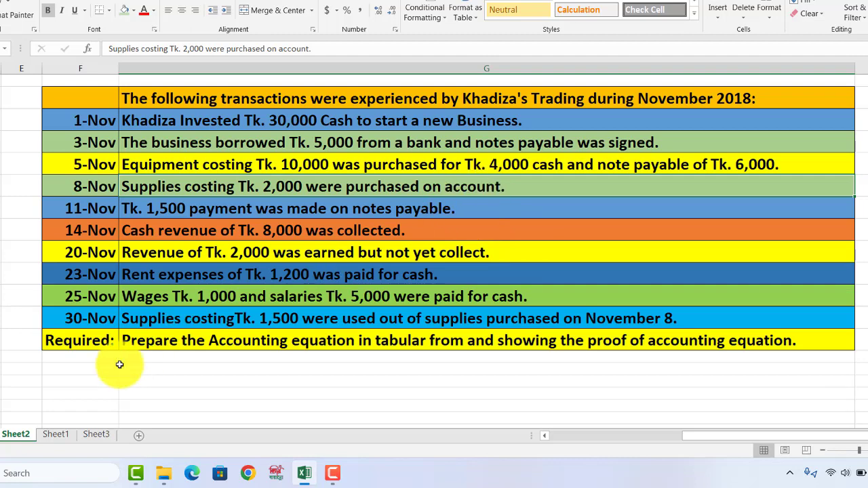
click(57, 437)
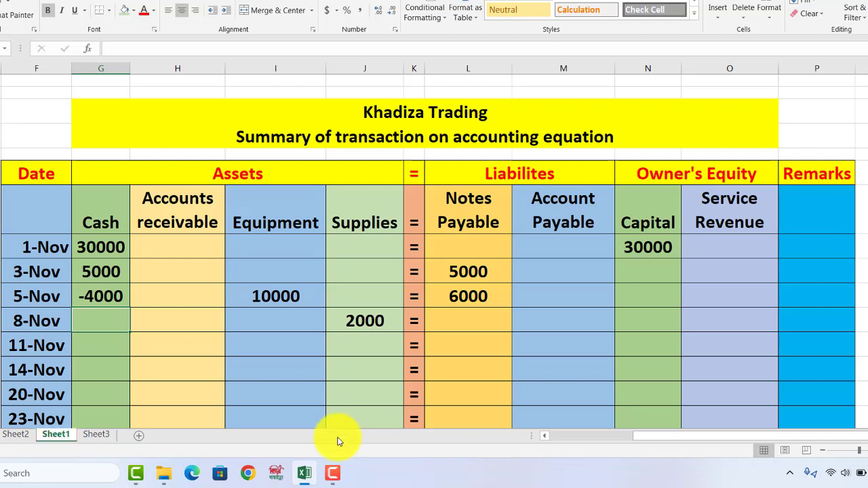
click(554, 324)
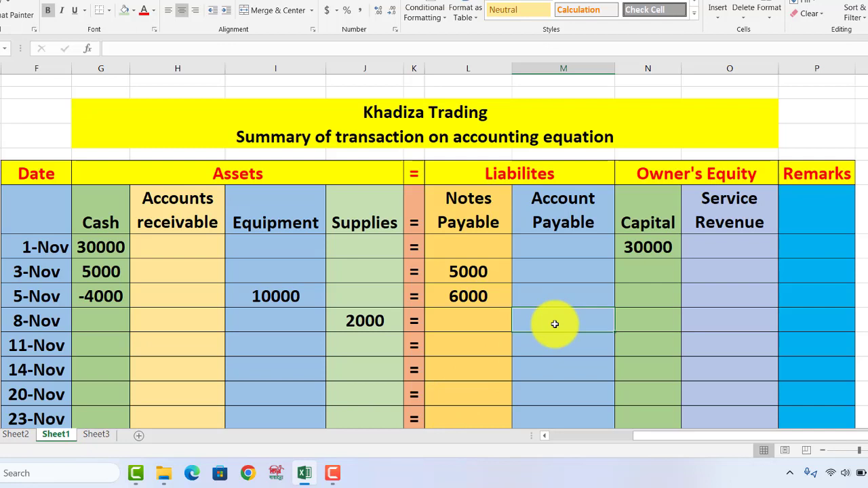
text(2000)
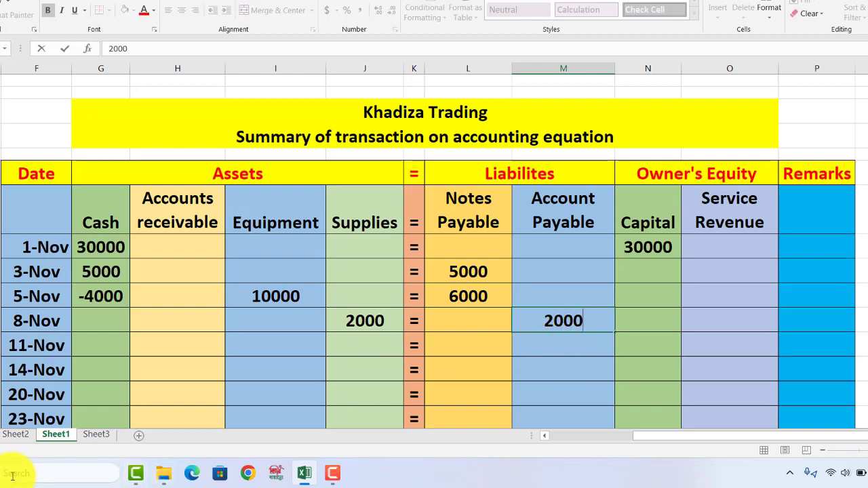
- Check the 11-Nov payment on notes payable on Sheet2 and enter 1500 under Cash in Sheet1's 11-Nov row
click(16, 435)
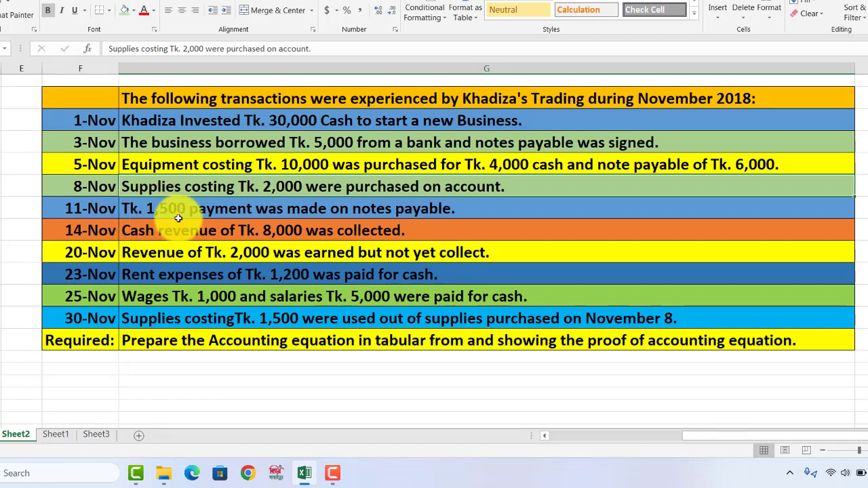
click(412, 212)
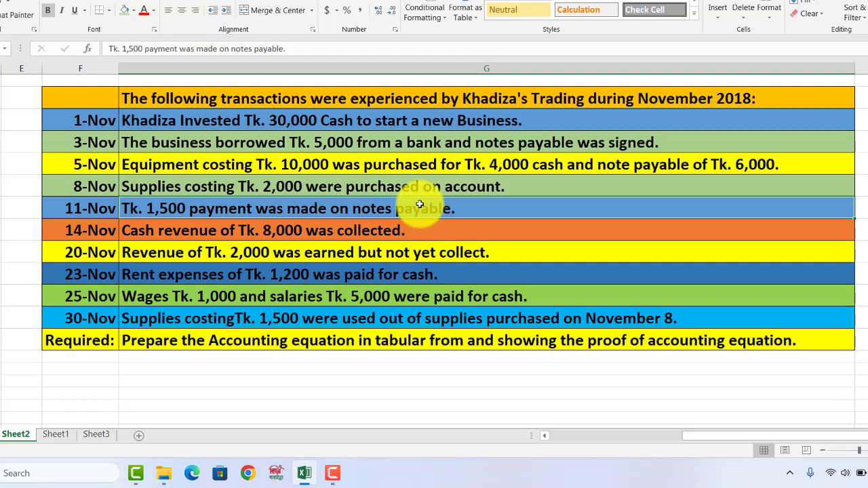
click(55, 434)
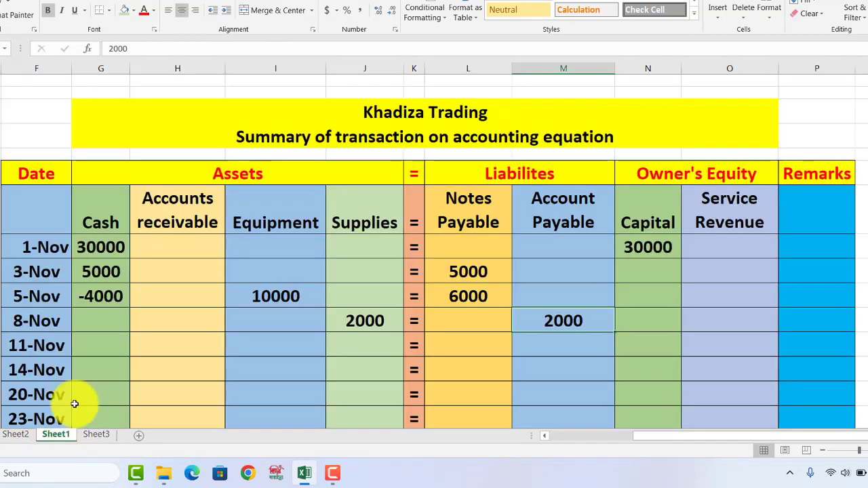
click(101, 346)
text(-1500)
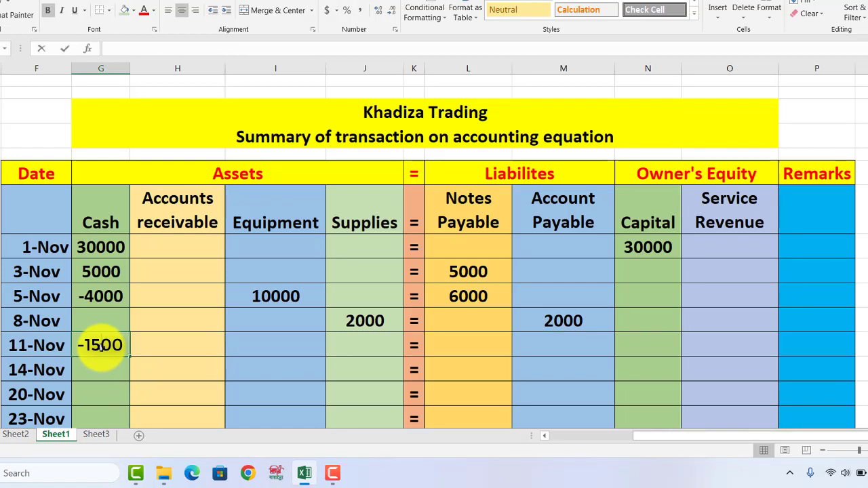
double_click(100, 346)
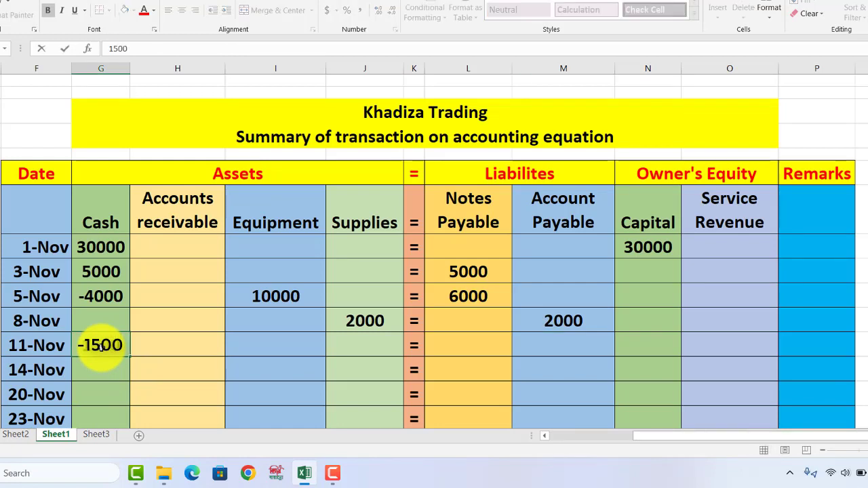
click(181, 347)
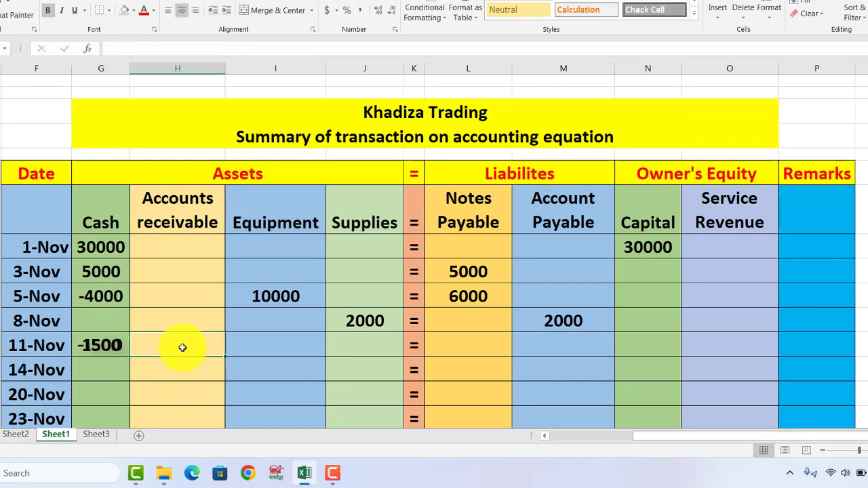
- Enter -1500 under Notes Payable in the 11-Nov row
click(454, 346)
text(-1500)
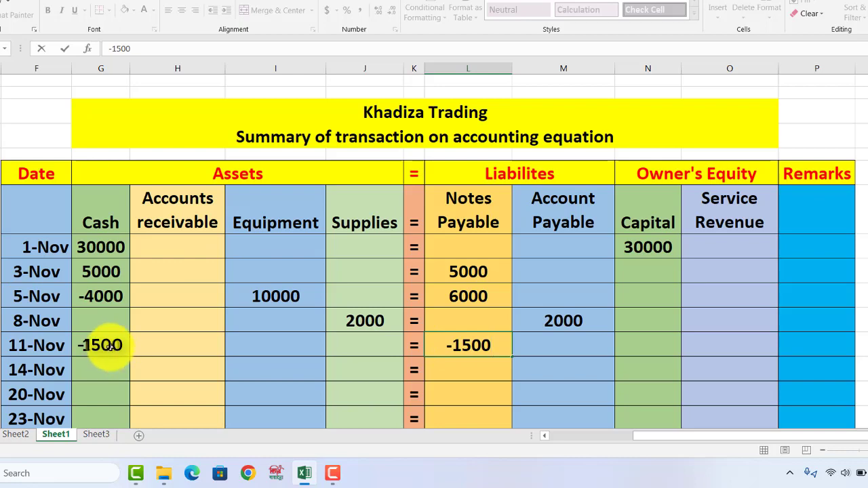
click(112, 347)
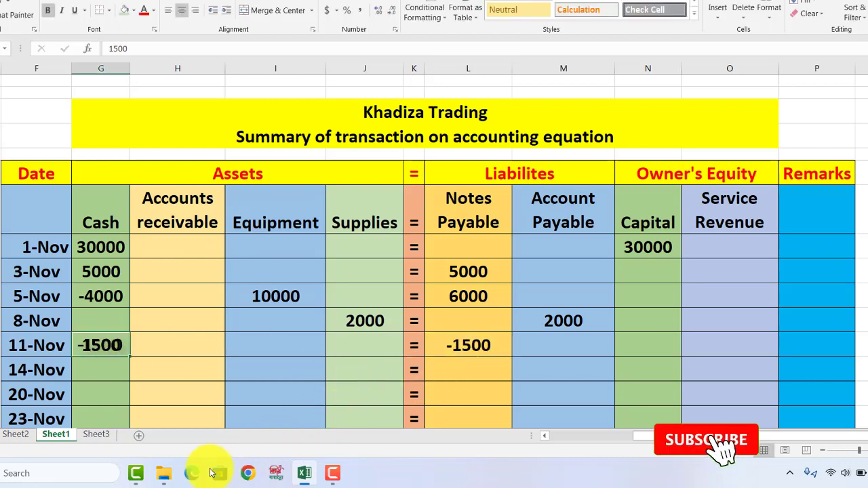
- Check the 14-Nov cash revenue on Sheet2 and enter 8000 under Cash in the 14-Nov row of Sheet1
click(13, 435)
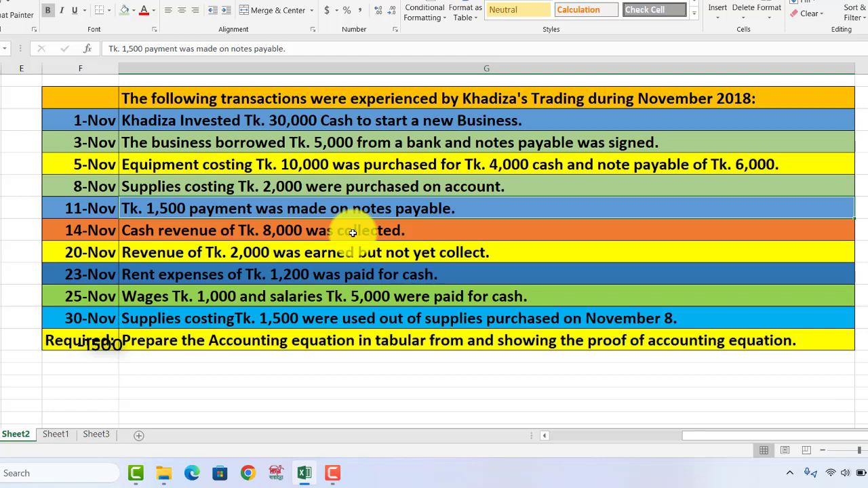
click(57, 435)
click(99, 372)
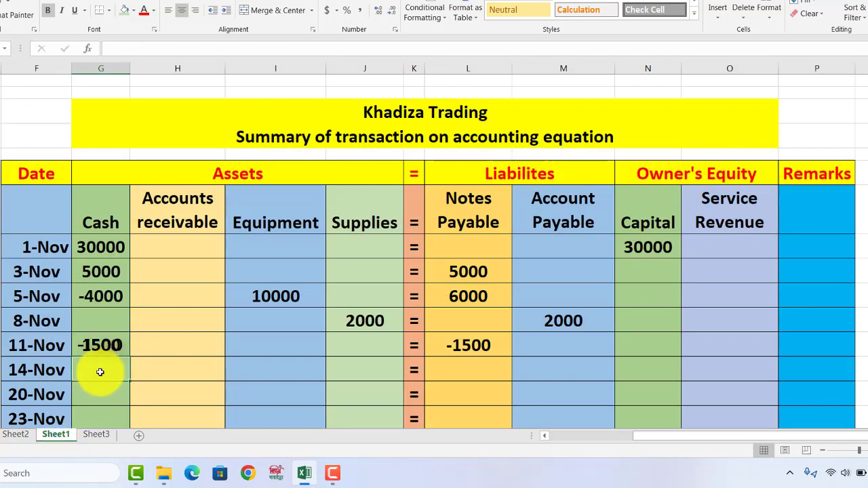
text(8000)
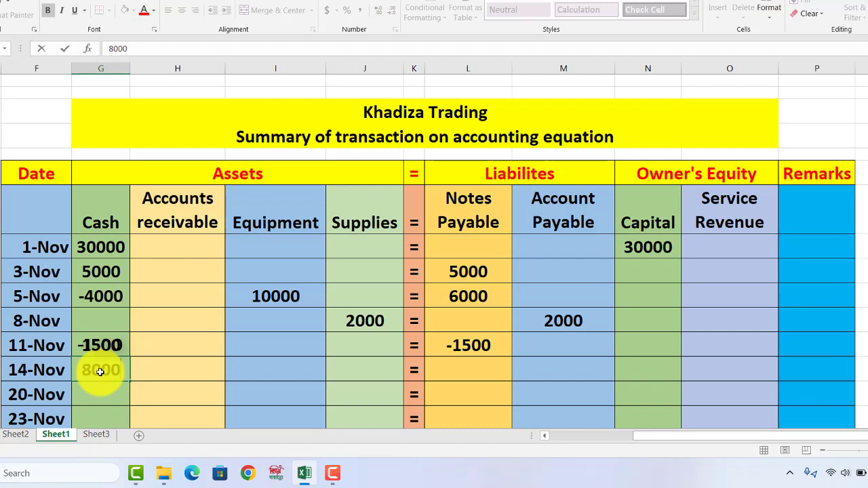
click(167, 386)
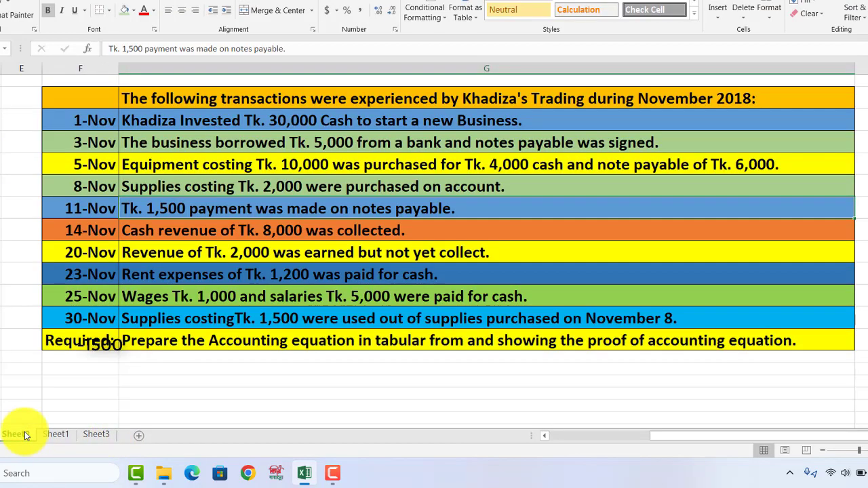
- Recheck the 14-Nov transaction on Sheet2 and enter 8000 under Service Revenue in Sheet1's 14-Nov row
click(16, 434)
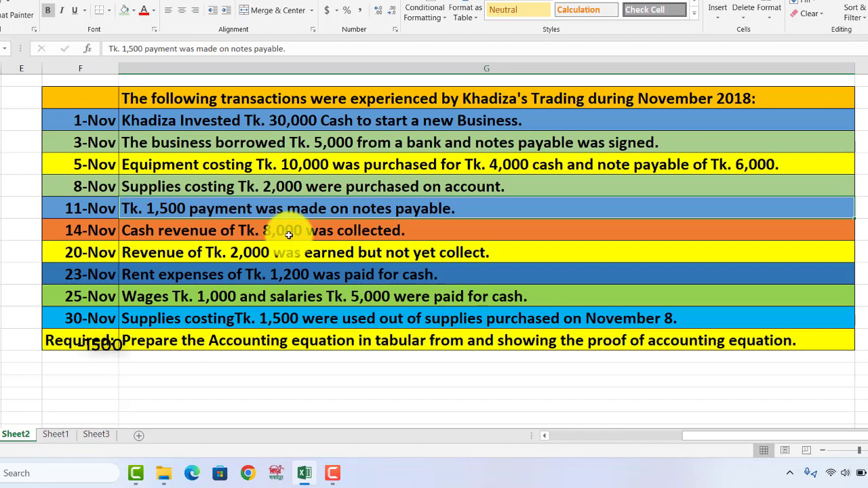
click(59, 438)
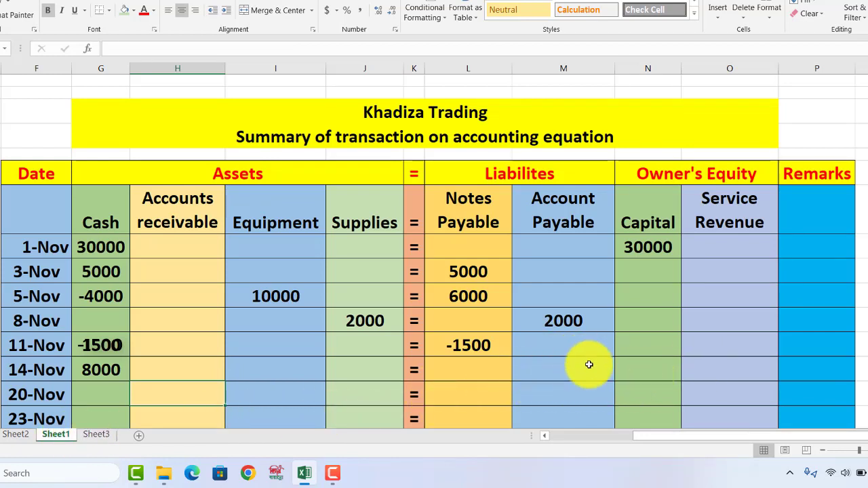
click(721, 365)
text(8000)
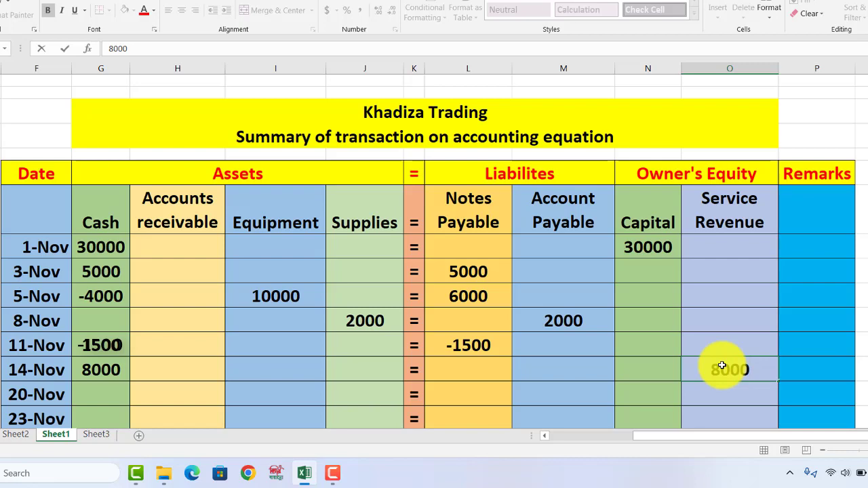
- Check the uncollected 20-Nov revenue on Sheet2 and enter 2000 under Accounts receivable in Sheet1's 20-Nov row
click(16, 434)
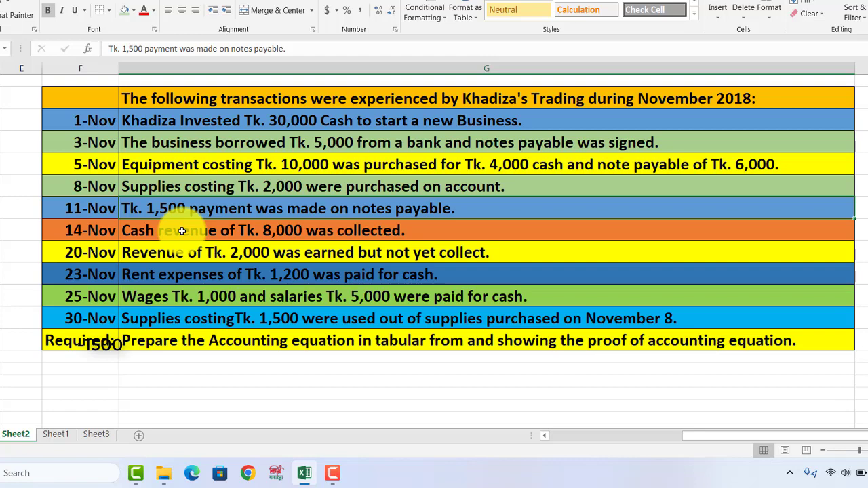
click(214, 255)
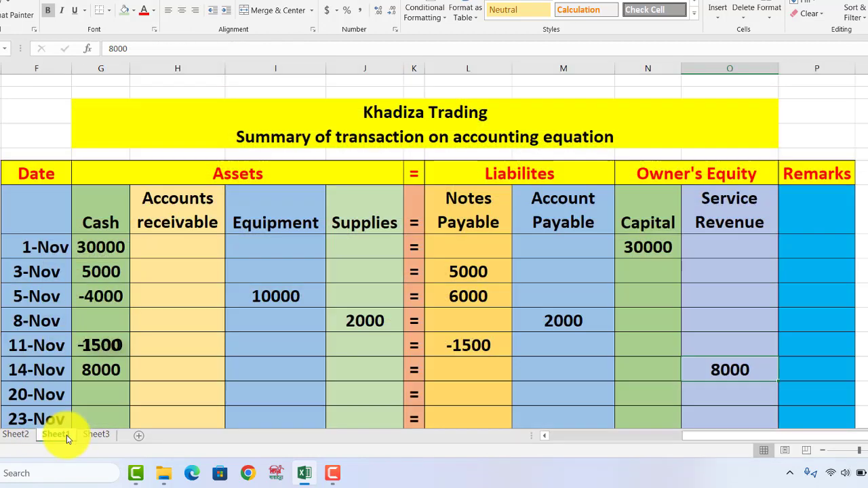
click(61, 435)
scroll(197, 385, down, 2)
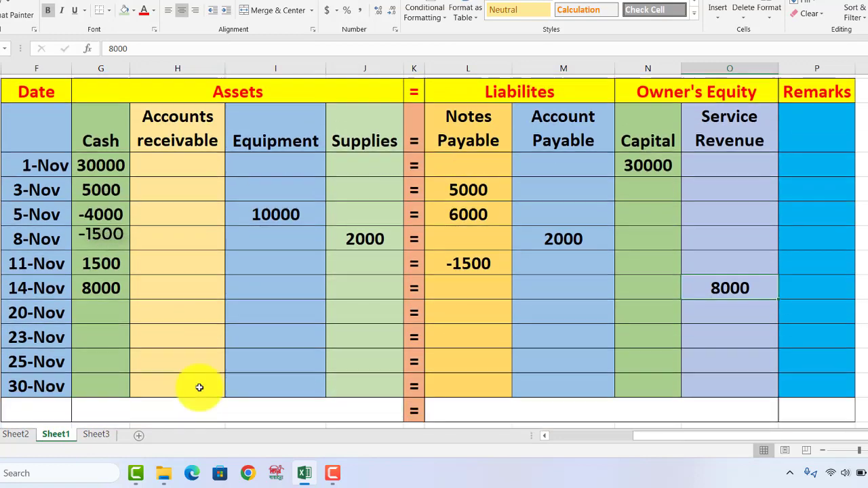
click(185, 288)
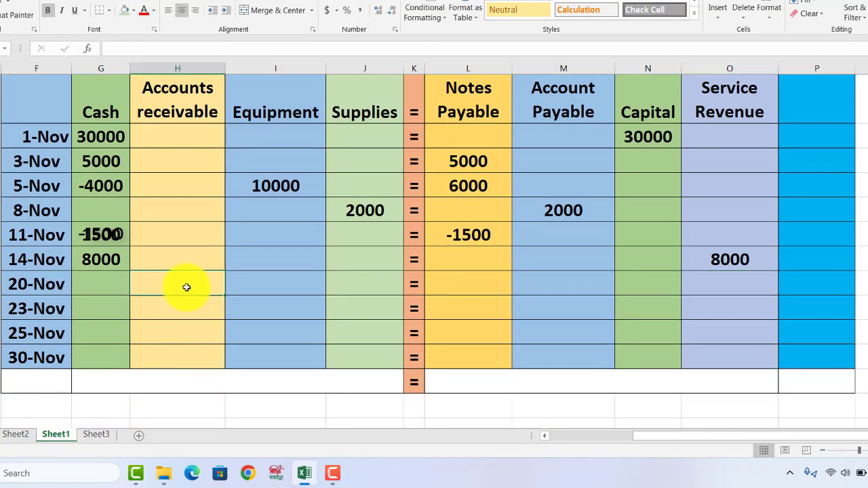
text(2000)
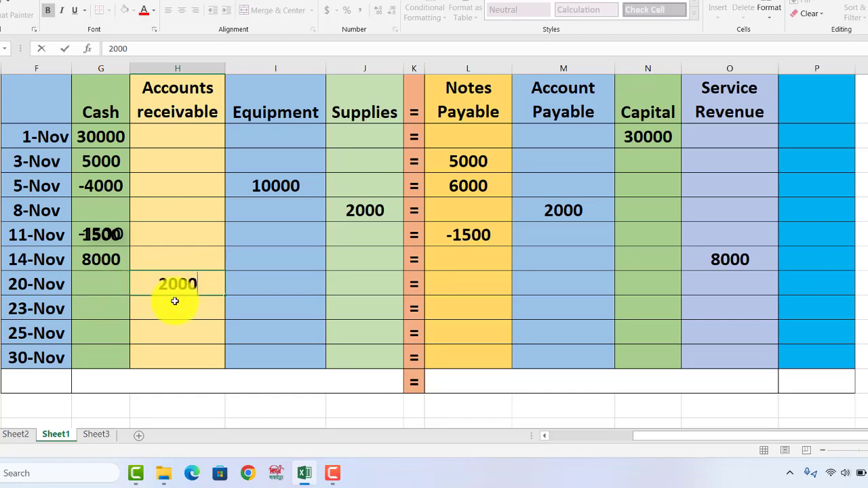
key(Return)
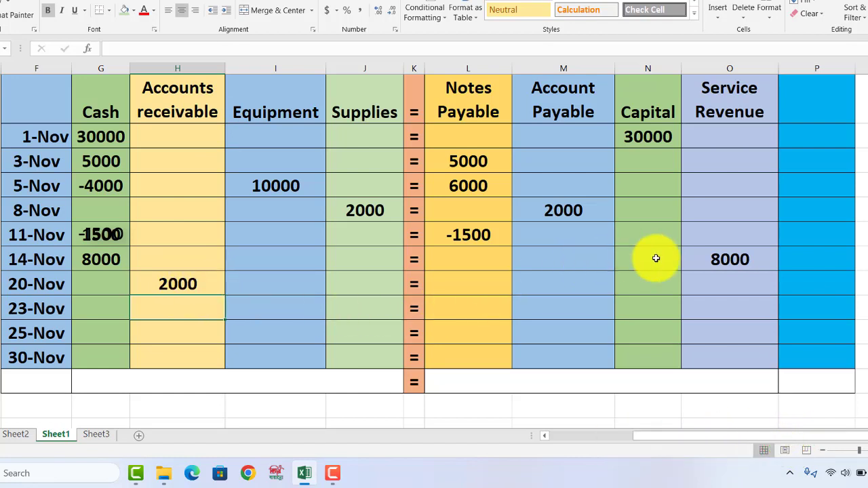
- Enter 2000 under Service Revenue in the 20-Nov row
click(710, 281)
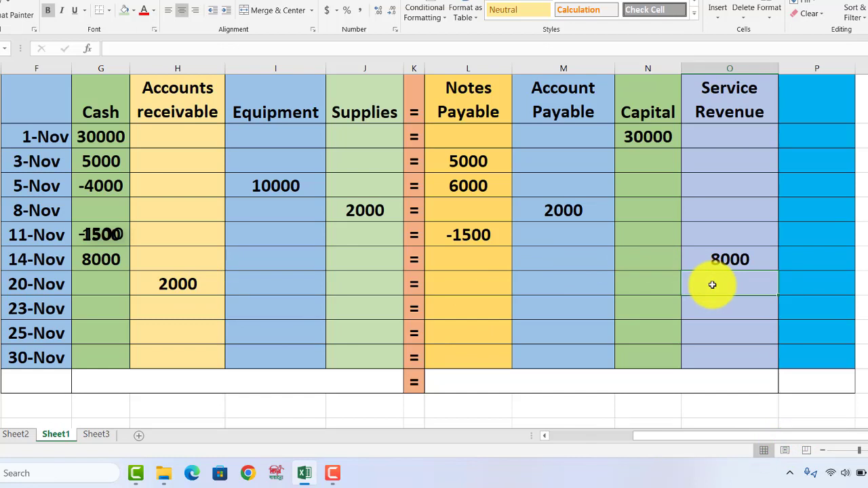
text(2000)
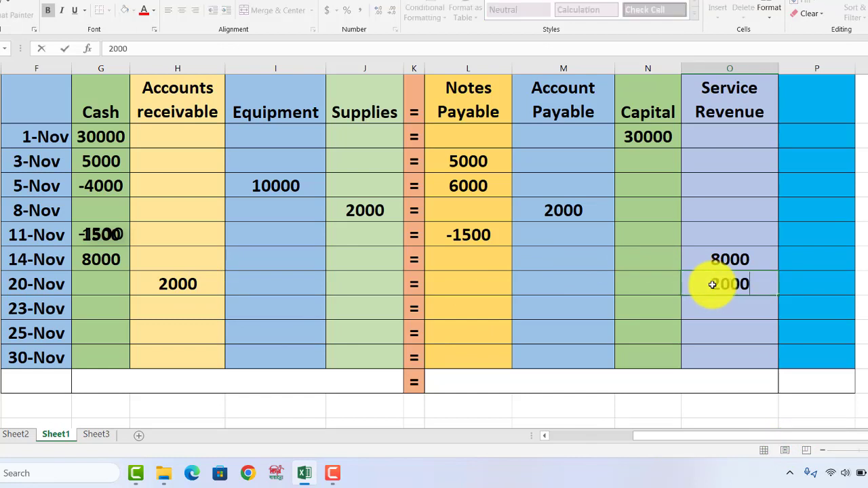
key(ctrl+Return)
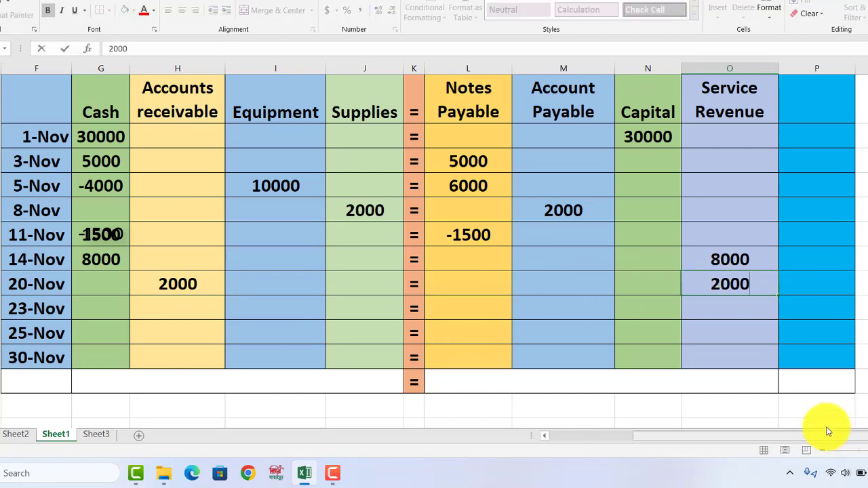
- Check the 23-Nov rent expense on Sheet2 and enter -1200 under Cash in the 23-Nov row of Sheet1
click(16, 434)
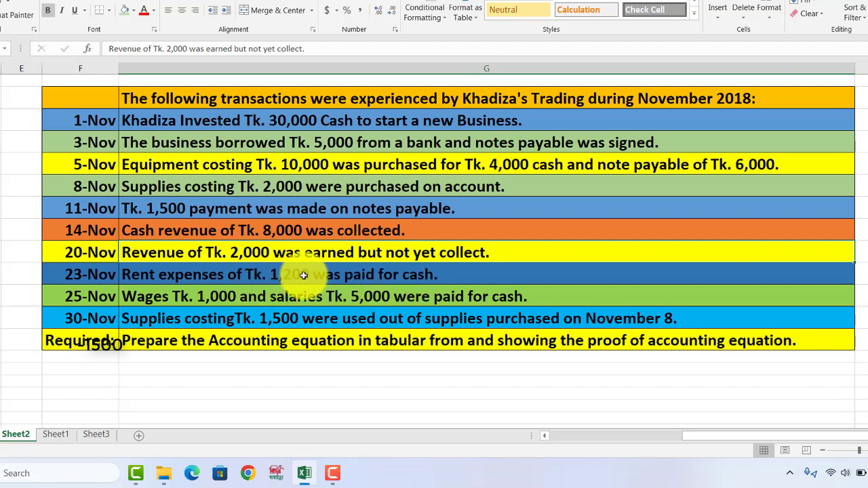
click(350, 276)
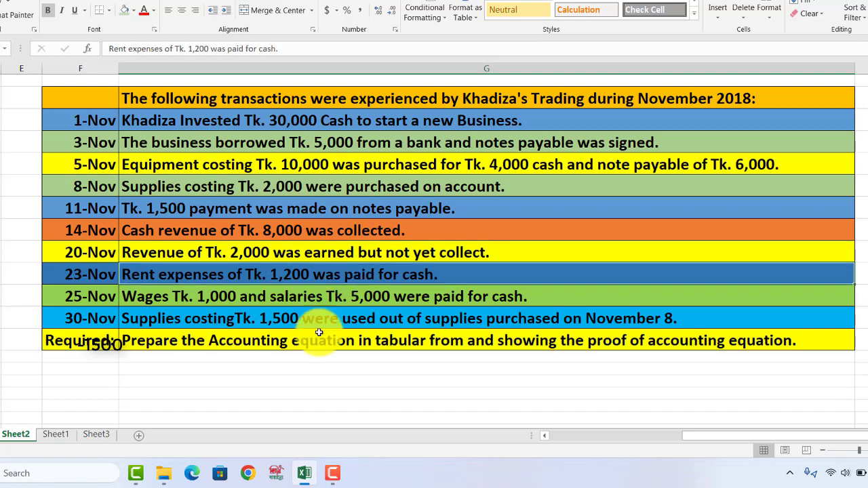
click(59, 434)
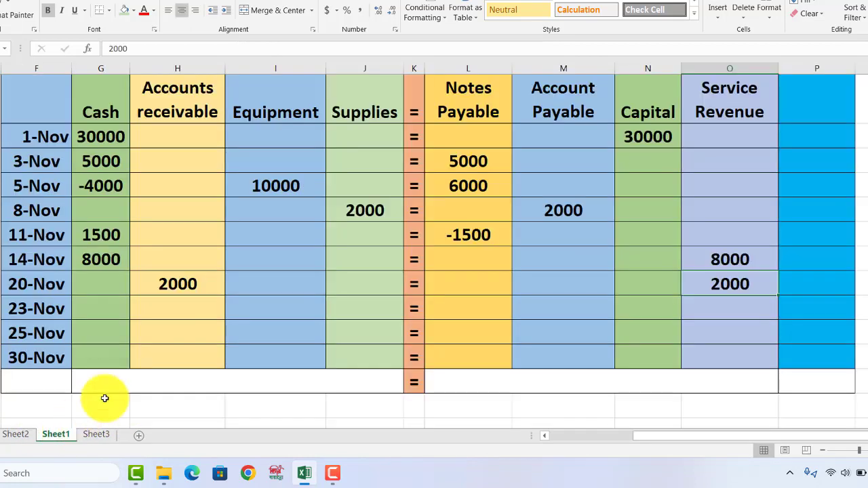
click(111, 307)
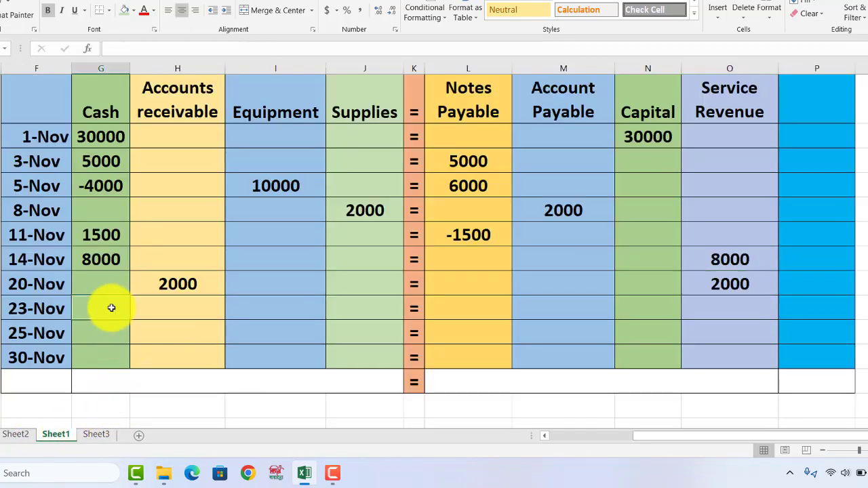
text(12)
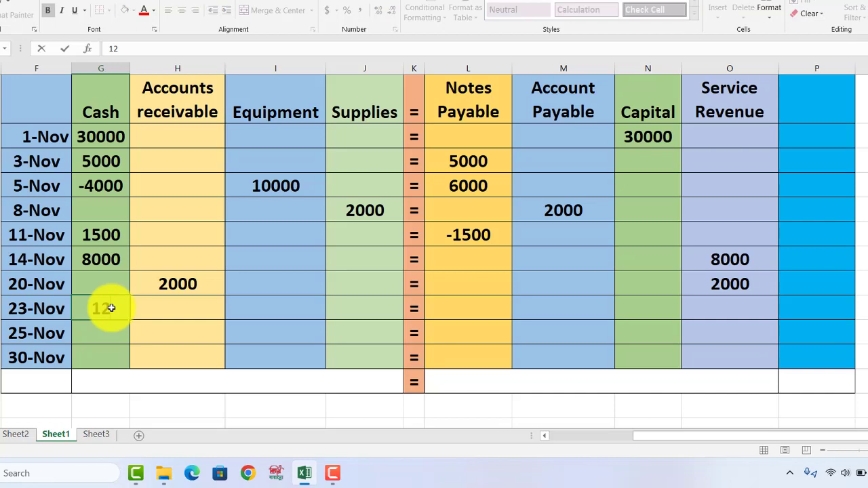
text(-1200)
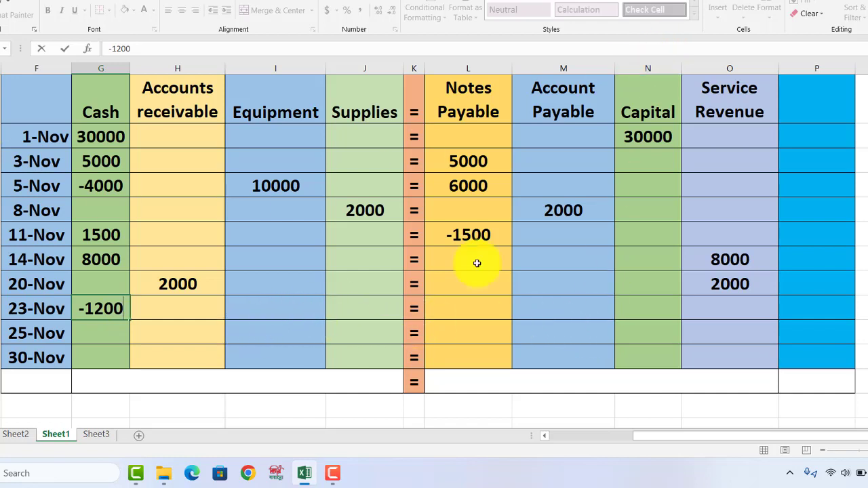
click(182, 328)
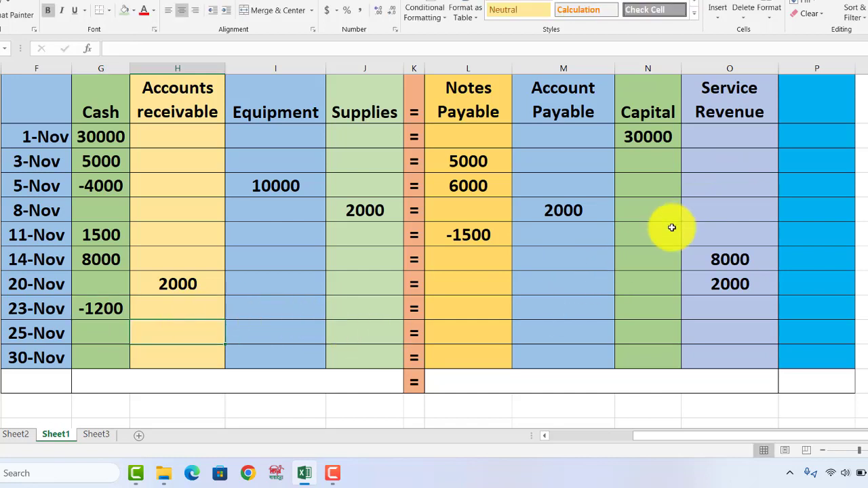
- Enter -1200 under Capital in the 23-Nov row
click(644, 308)
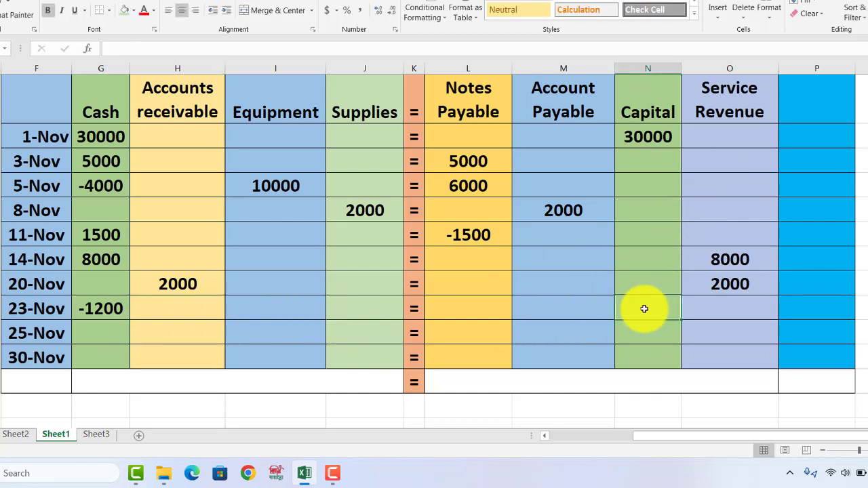
text(-)
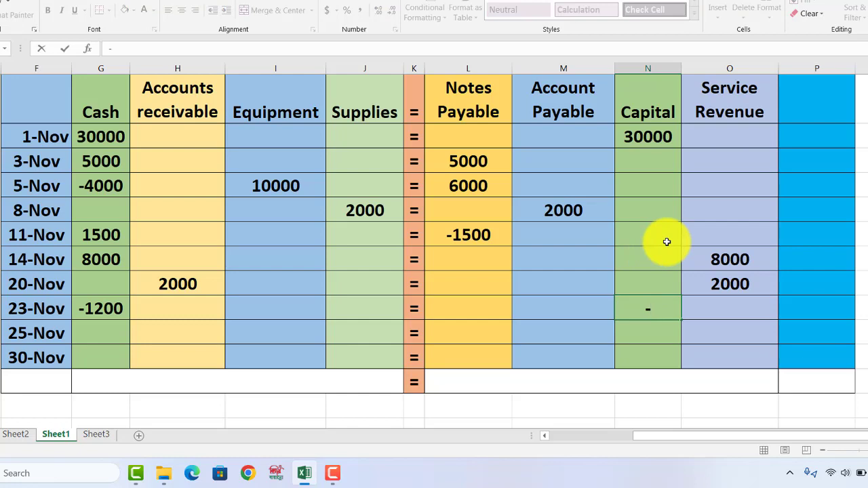
text(1200)
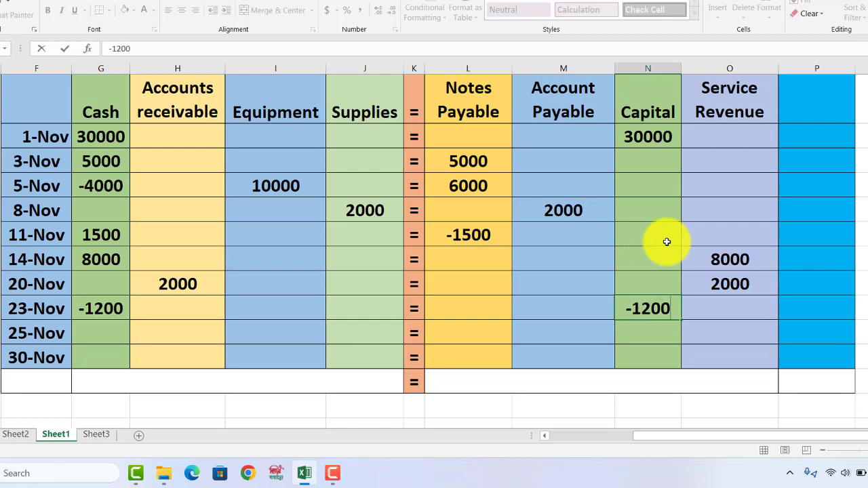
- Check the 25-Nov wages and salaries on Sheet2, then insert a second row dated 25-Nov above the existing 25-Nov row on Sheet1
click(13, 436)
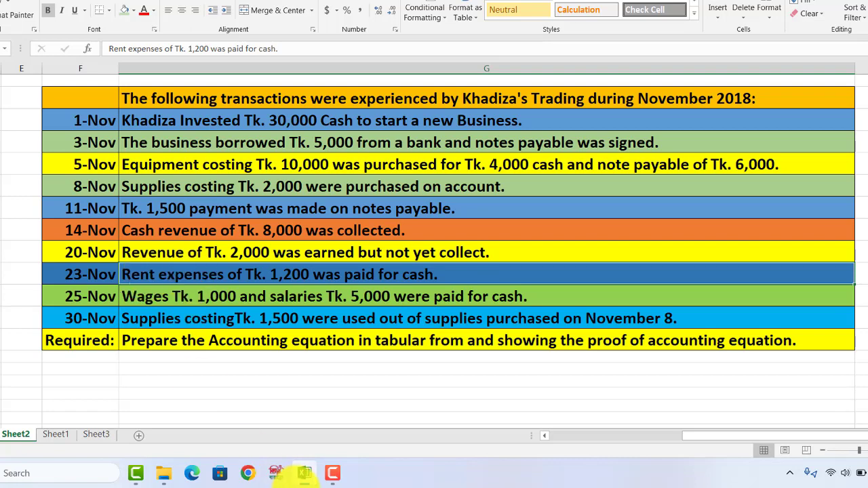
click(66, 434)
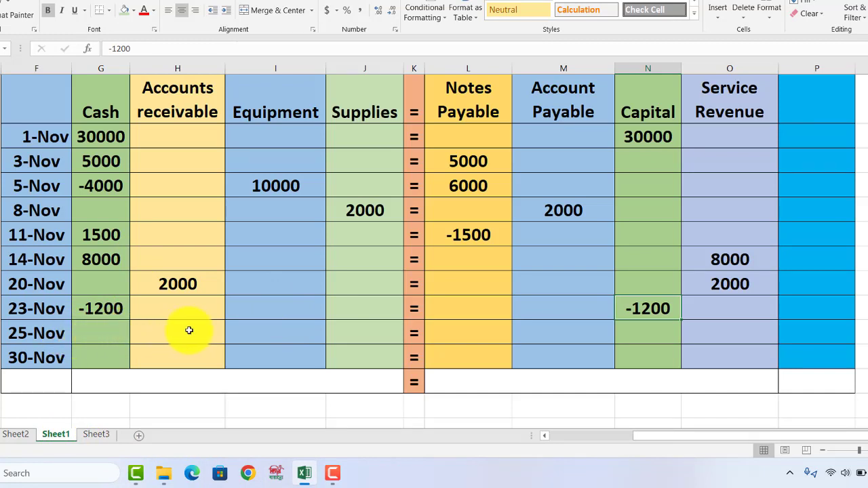
click(1, 333)
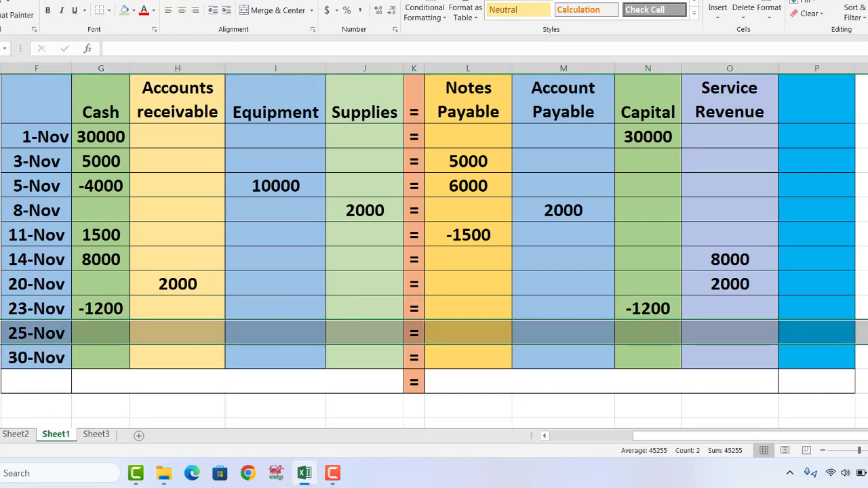
right_click(1, 333)
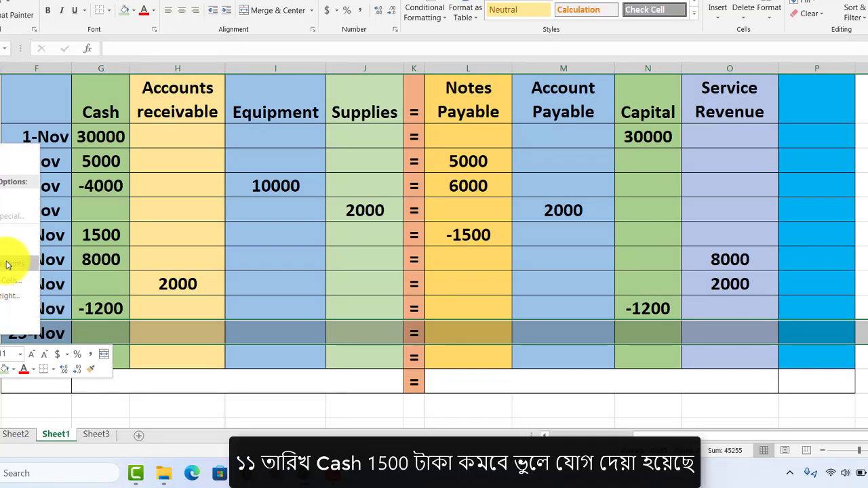
text(i)
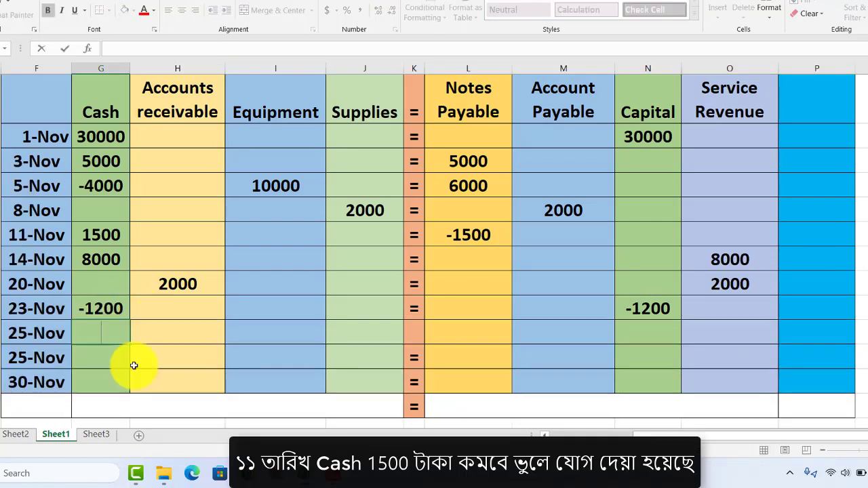
- Record the wages payment by entering -1000 under both Cash and Capital in the first 25-Nov row
text(-100)
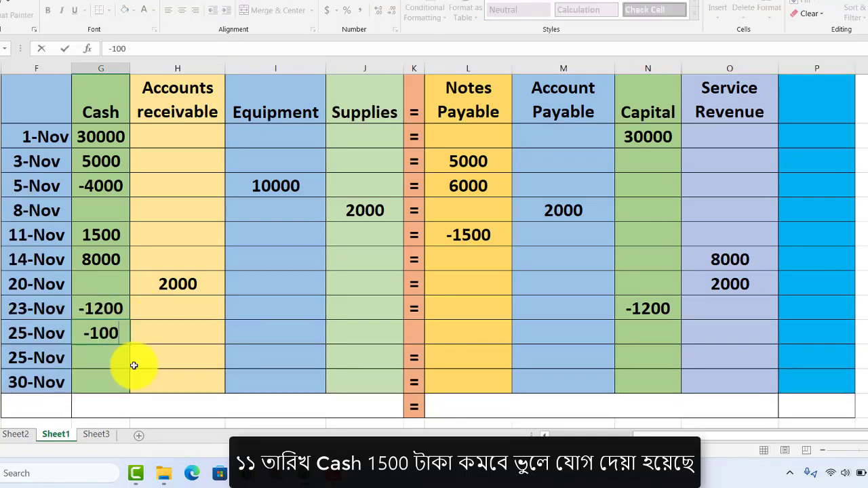
text(0)
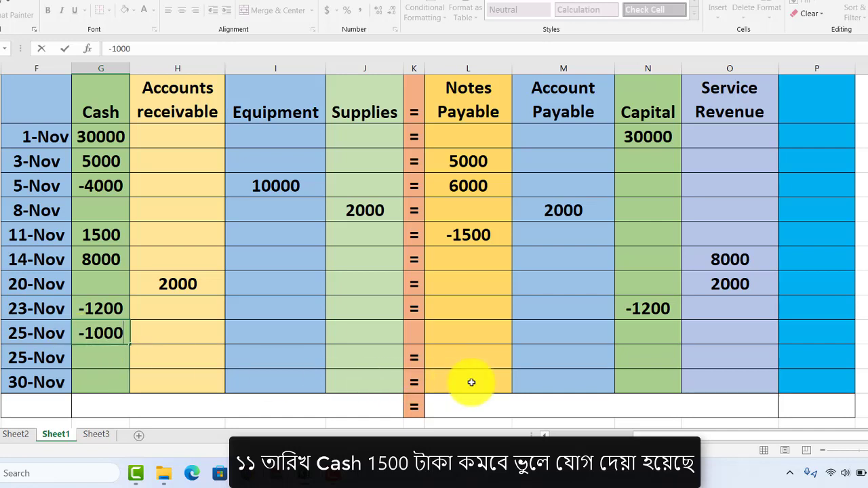
click(640, 333)
text(-)
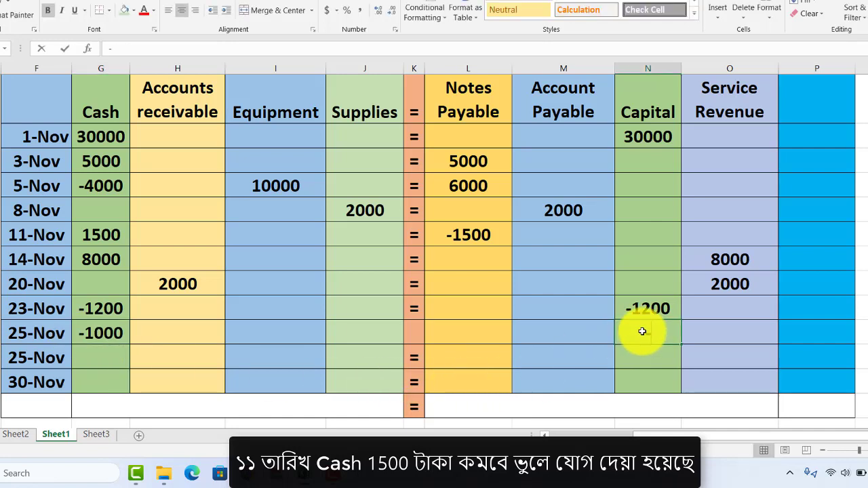
text(1000)
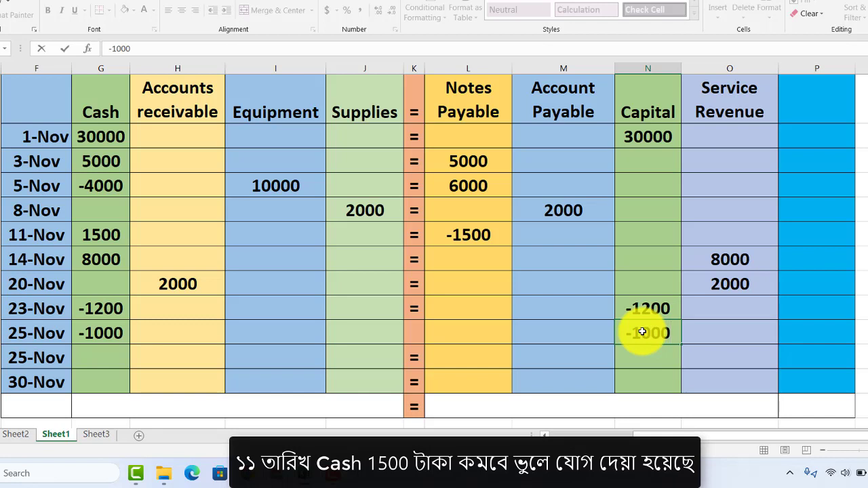
- Record the salaries payment by entering -5000 under both Cash and Capital in the second 25-Nov row
click(107, 364)
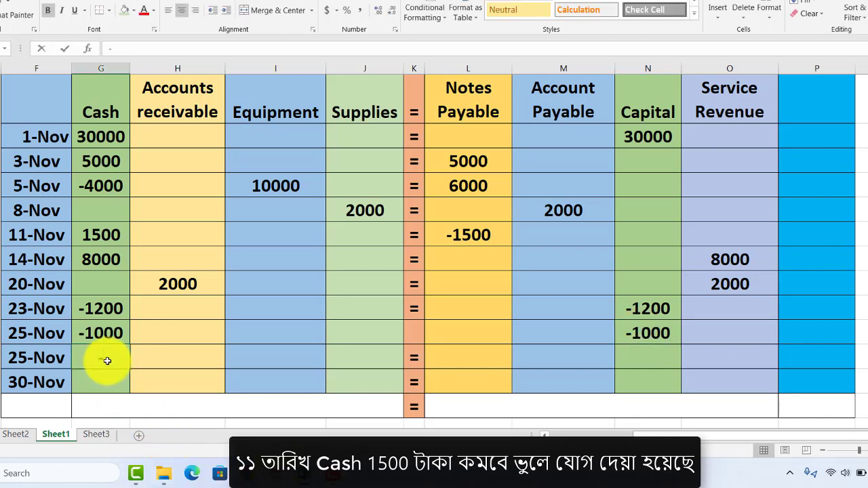
text(-5000)
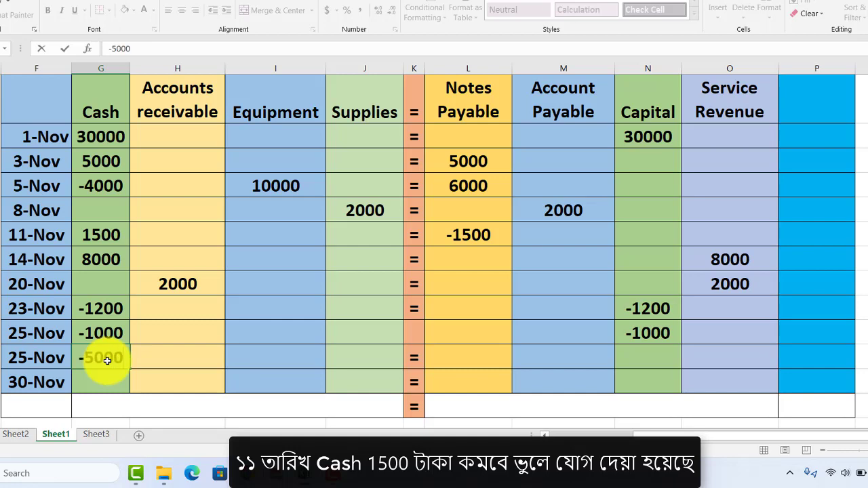
click(648, 352)
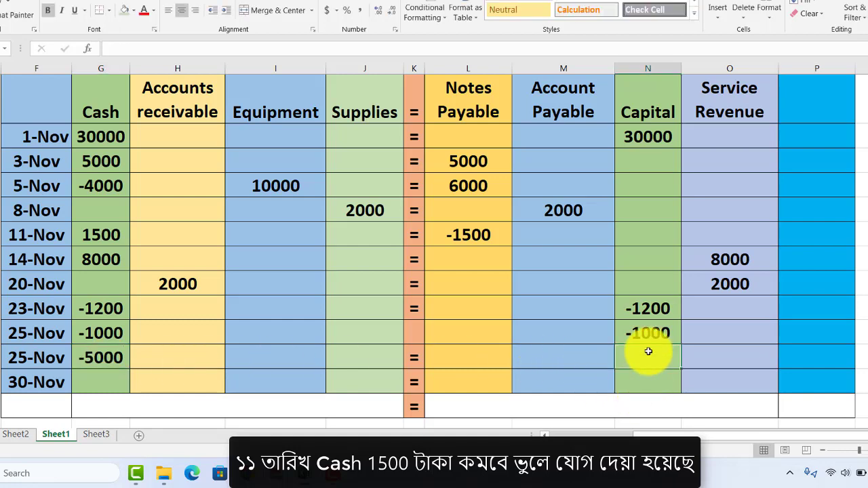
text(-5000)
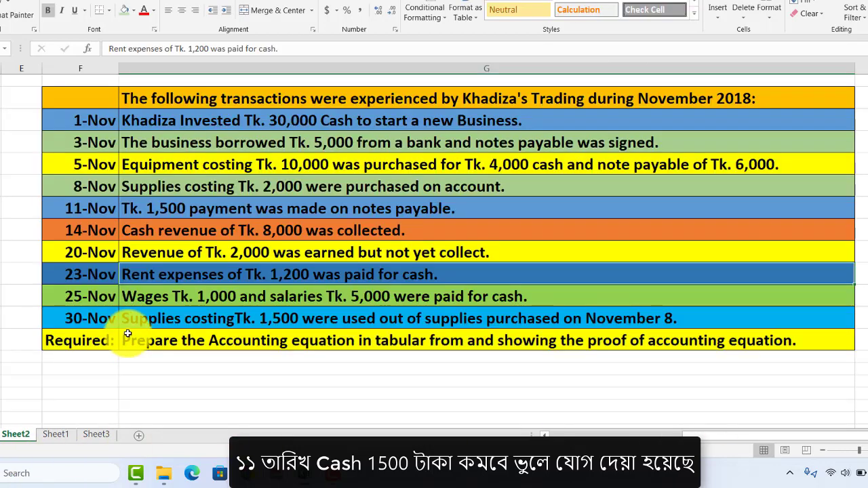
- Check the 30-Nov supplies used on Sheet2 and enter -1500 under both Supplies and Capital in Sheet1's 30-Nov row
click(15, 434)
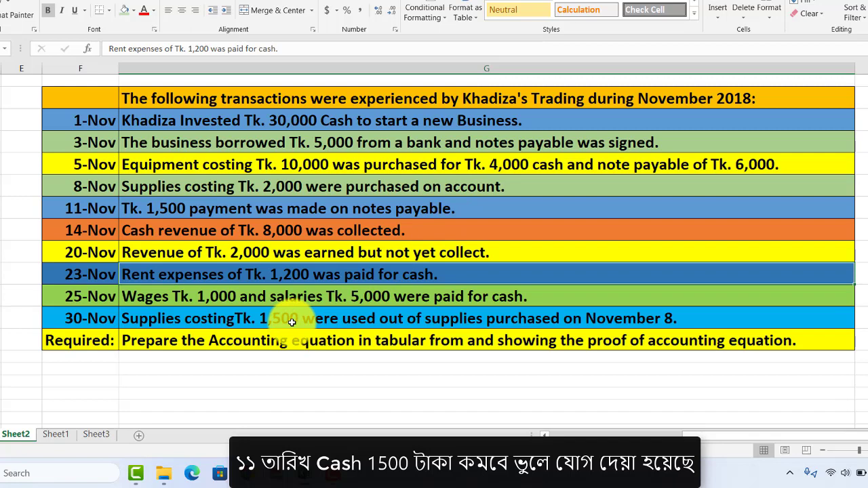
click(55, 435)
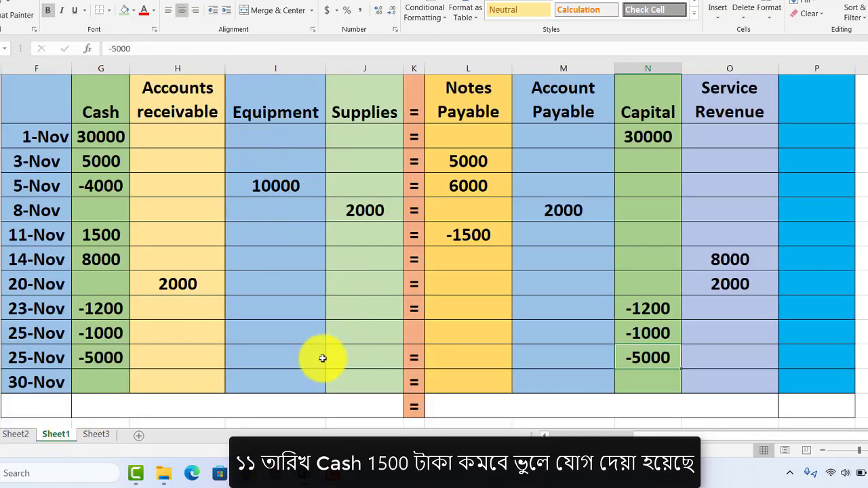
click(353, 383)
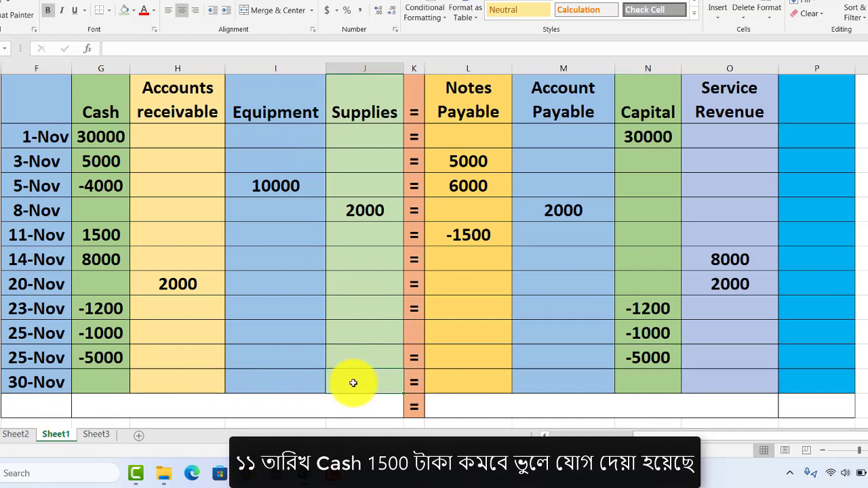
text(-1500)
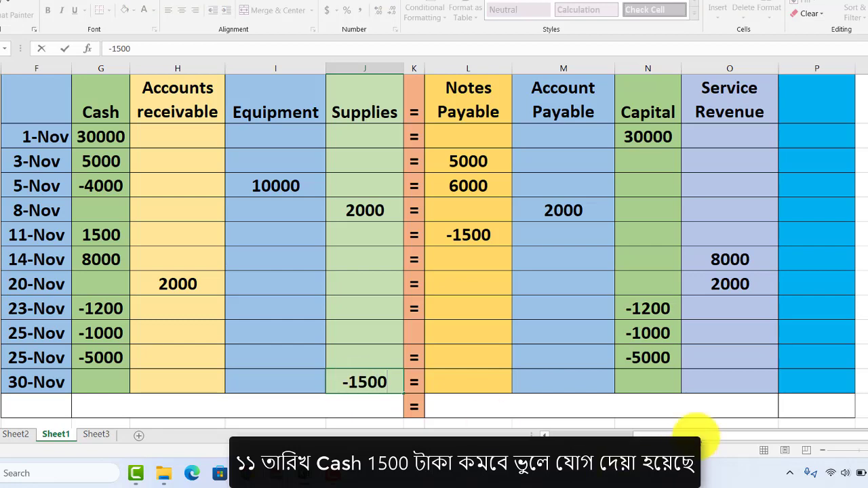
click(651, 383)
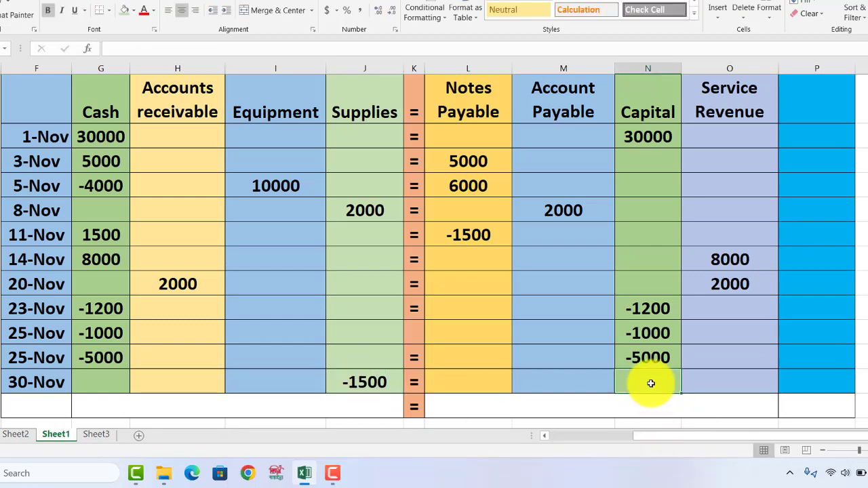
text(-1500)
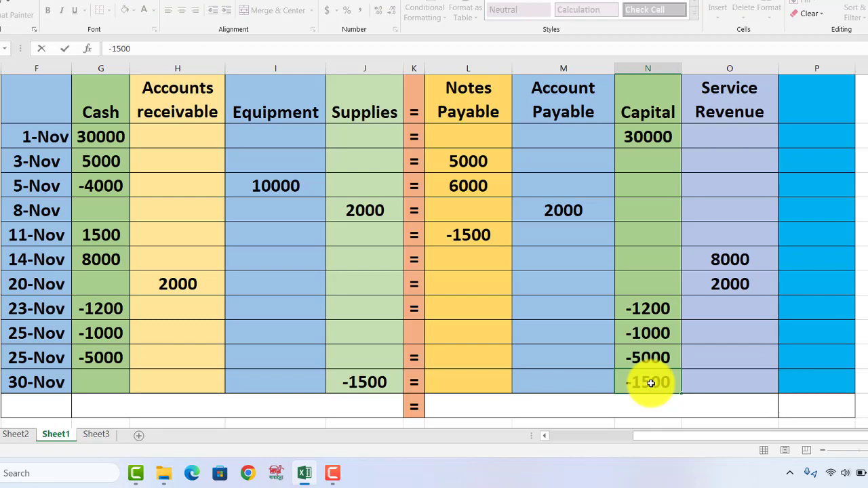
- Review the November entries across the assets, liabilities and owner's equity columns of the accounting equation table
scroll(497, 310, up, 2)
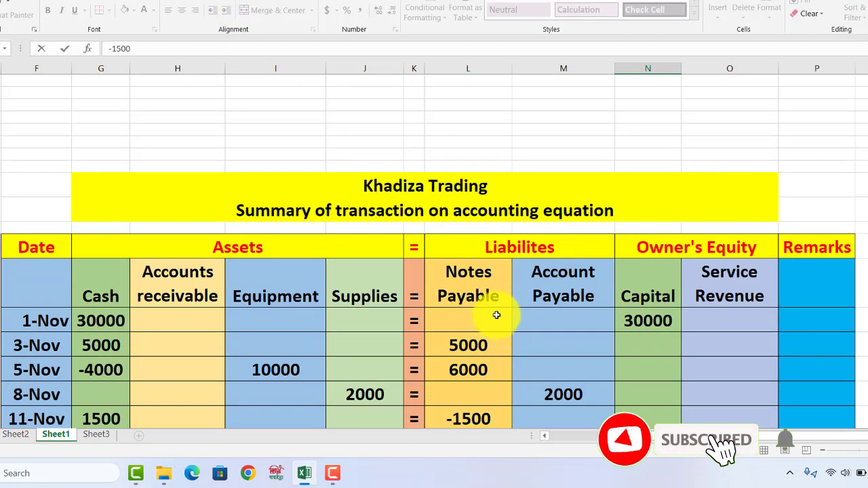
scroll(496, 310, down, 2)
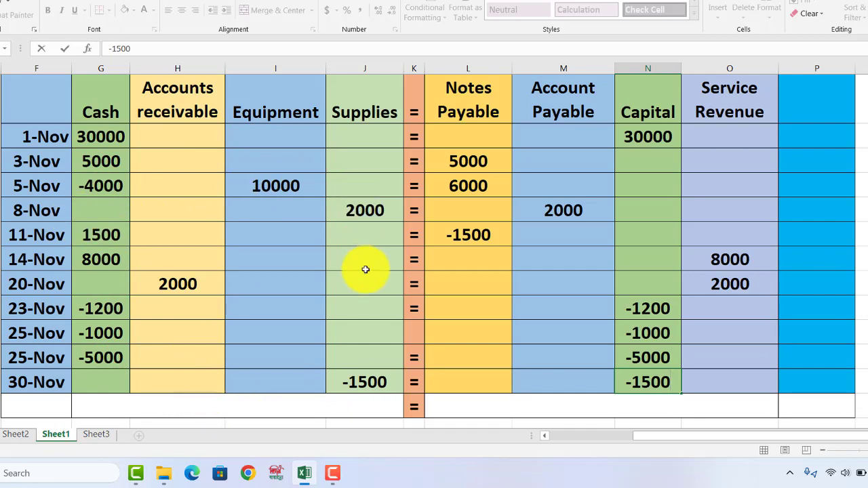
scroll(630, 345, up, 1)
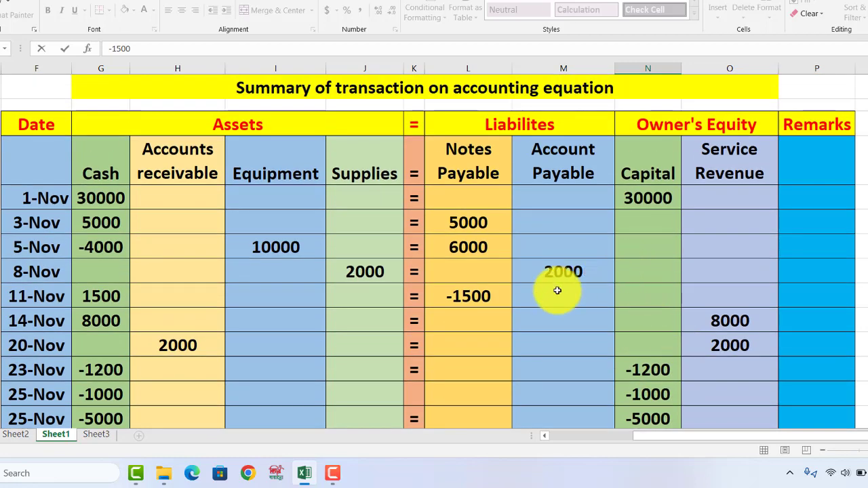
scroll(649, 304, down, 1)
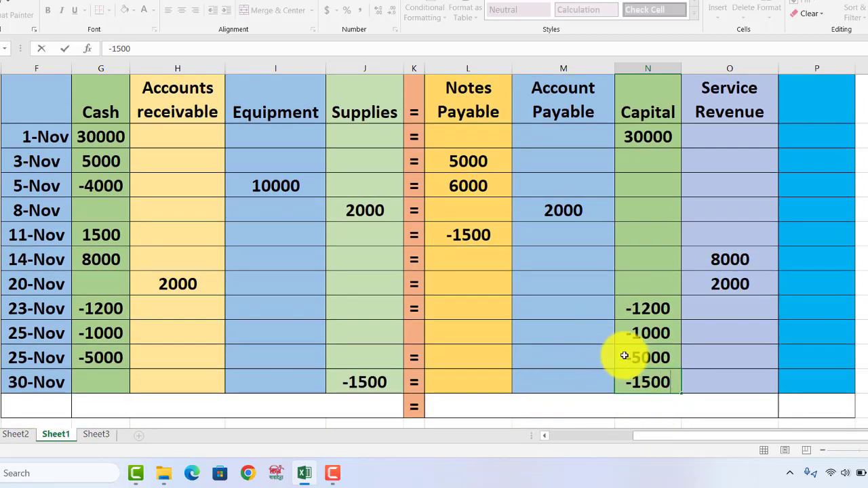
scroll(629, 355, up, 1)
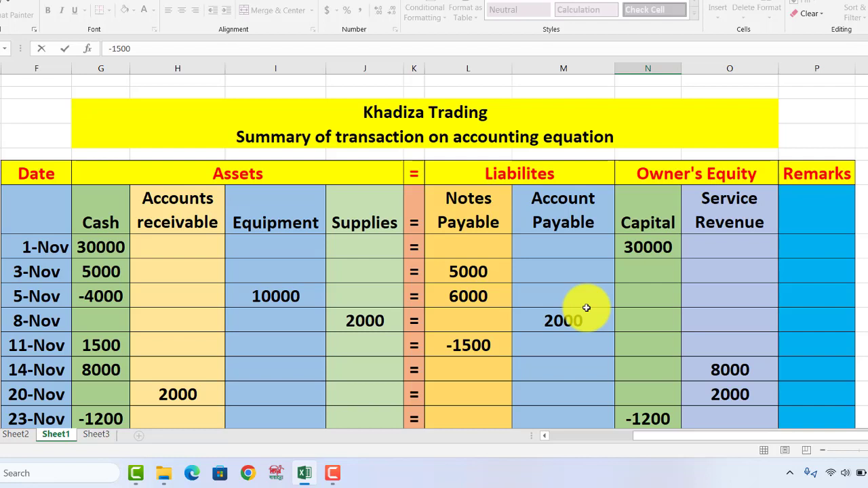
scroll(586, 308, down, 1)
scroll(587, 308, up, 1)
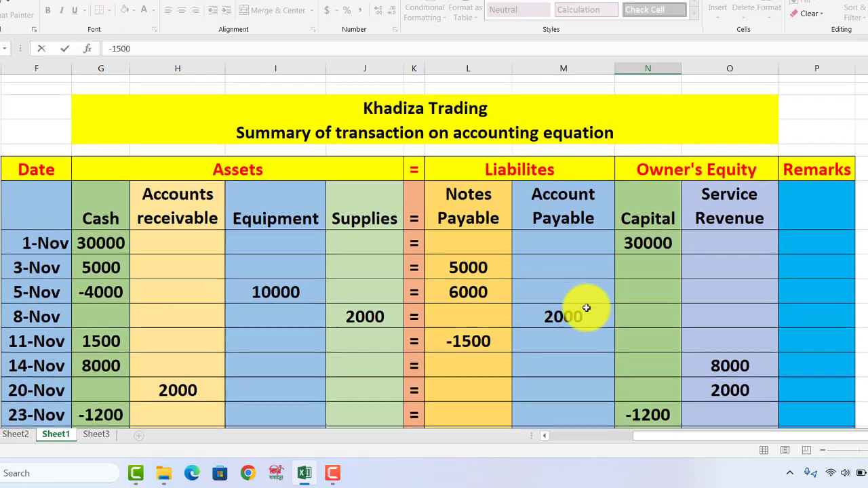